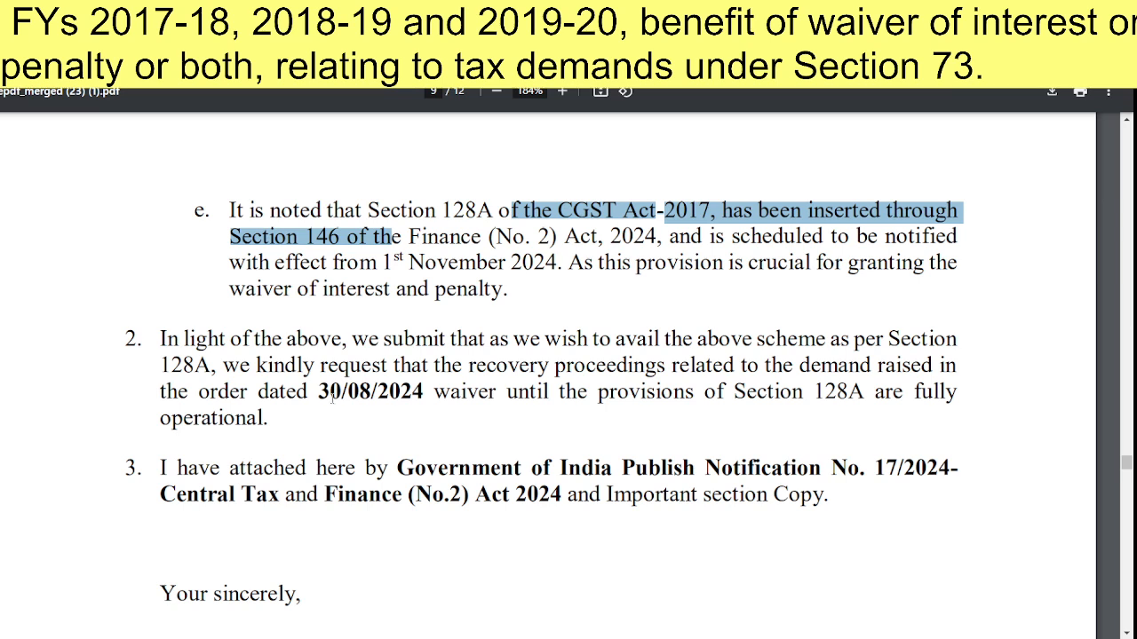
Read the closing part of the waiver request letter, from point e on Section 128A through points 2 and 3 to the signature area
drag(320, 391, 419, 392)
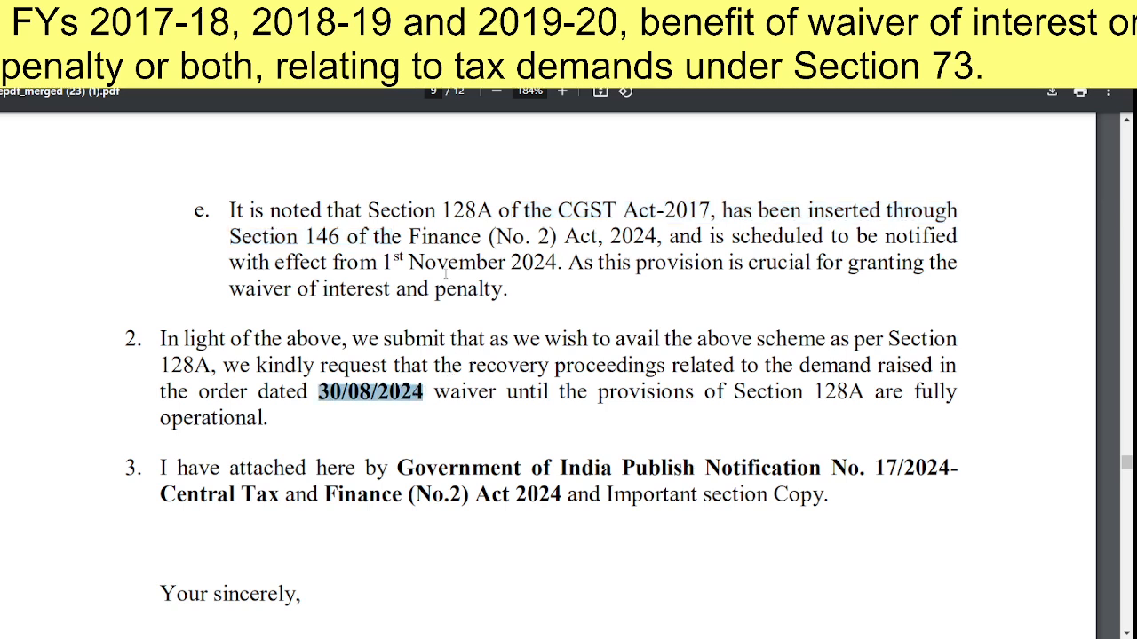
scroll(400, 287, up, 1)
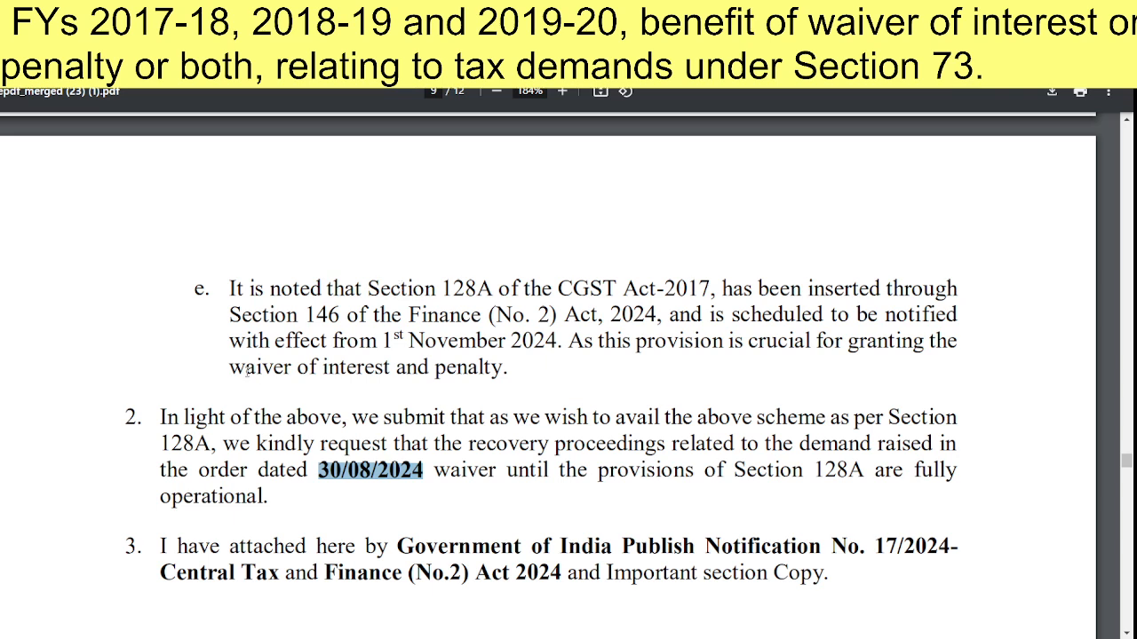
drag(229, 371, 493, 373)
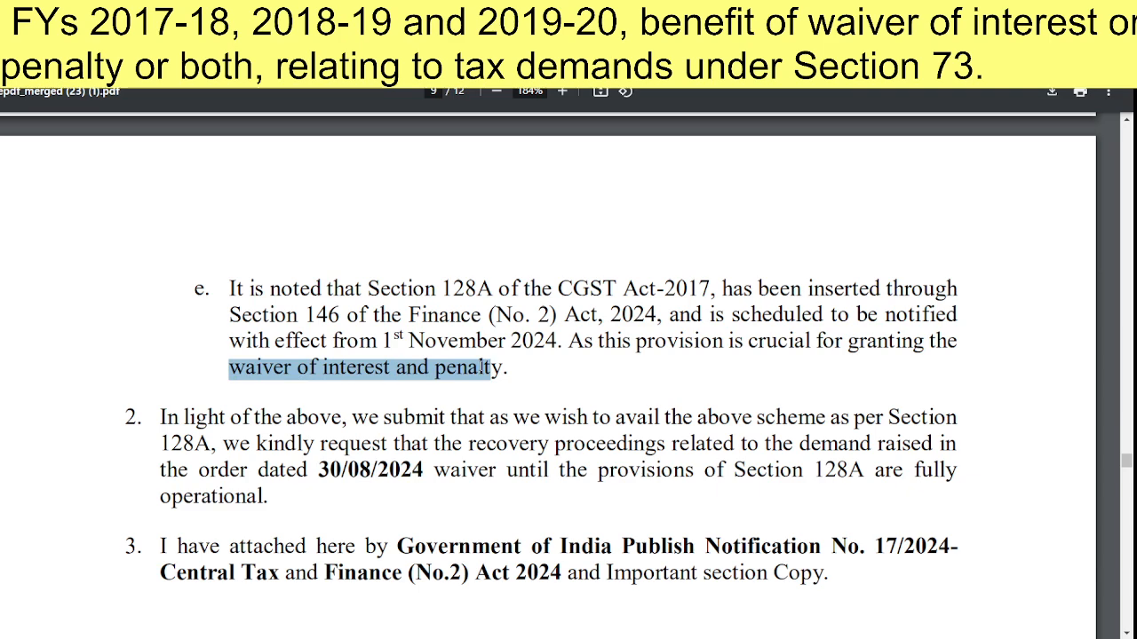
scroll(481, 367, down, 2)
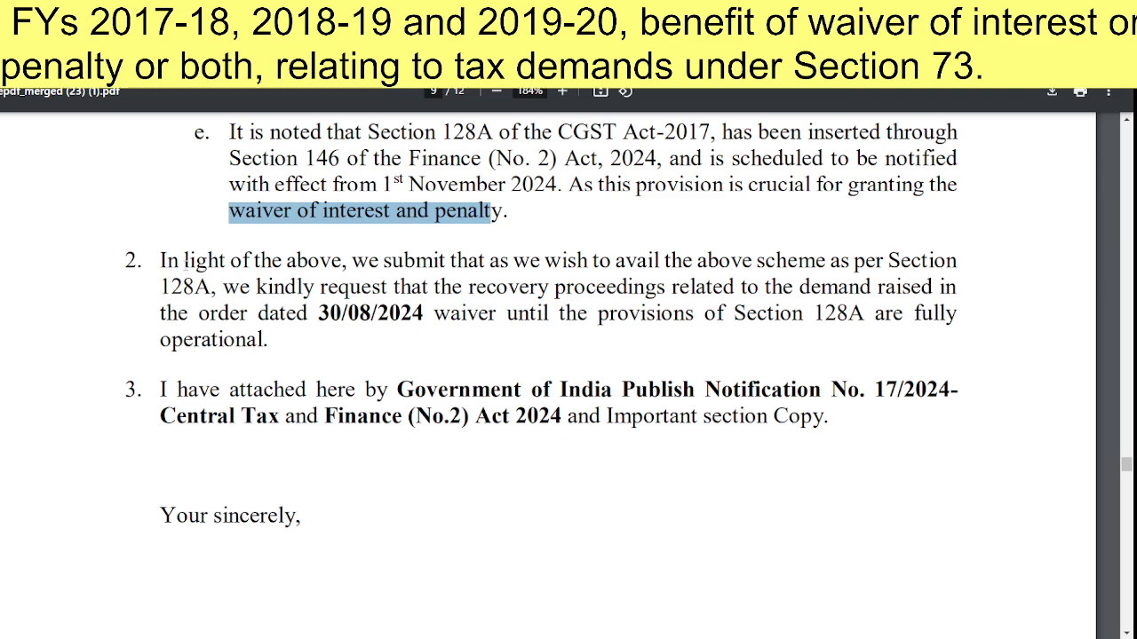
drag(369, 260, 446, 260)
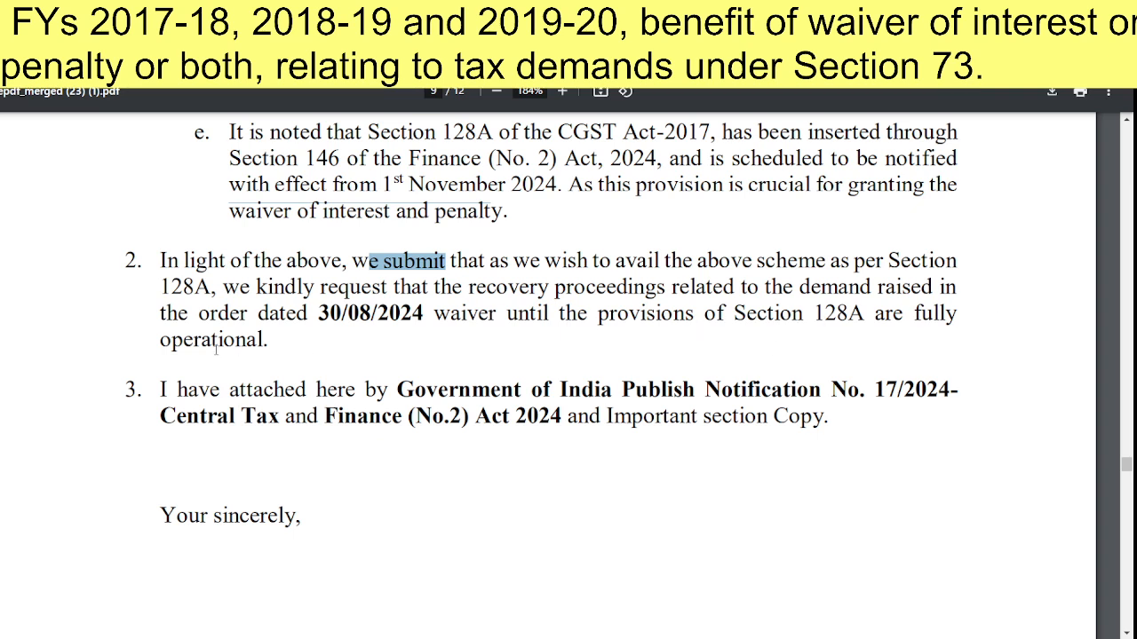
scroll(232, 354, down, 2)
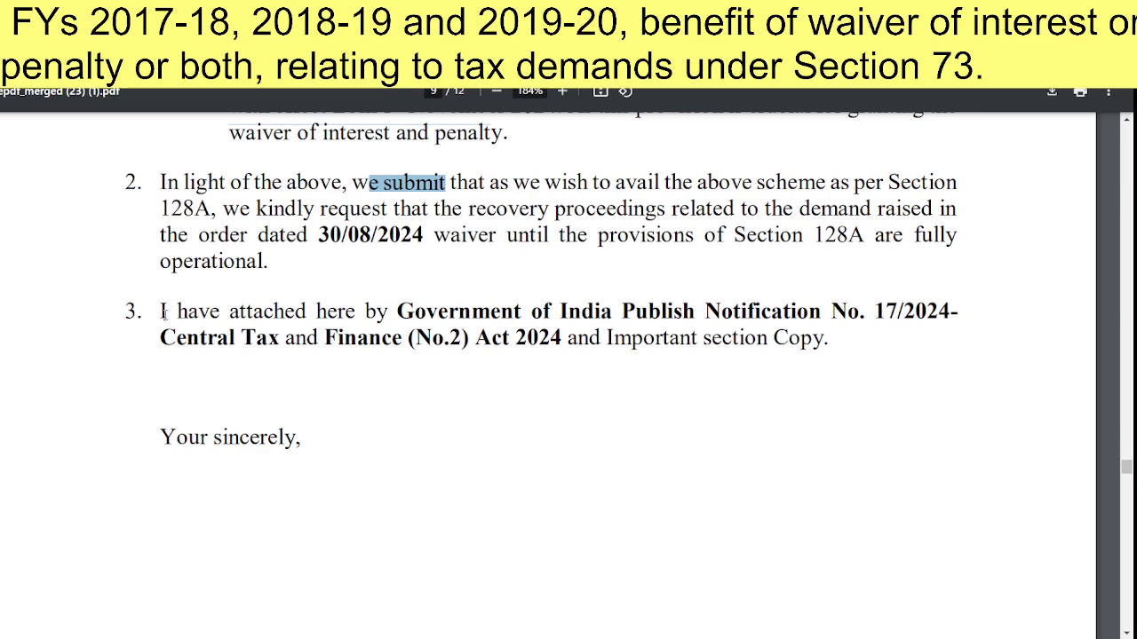
drag(162, 313, 938, 313)
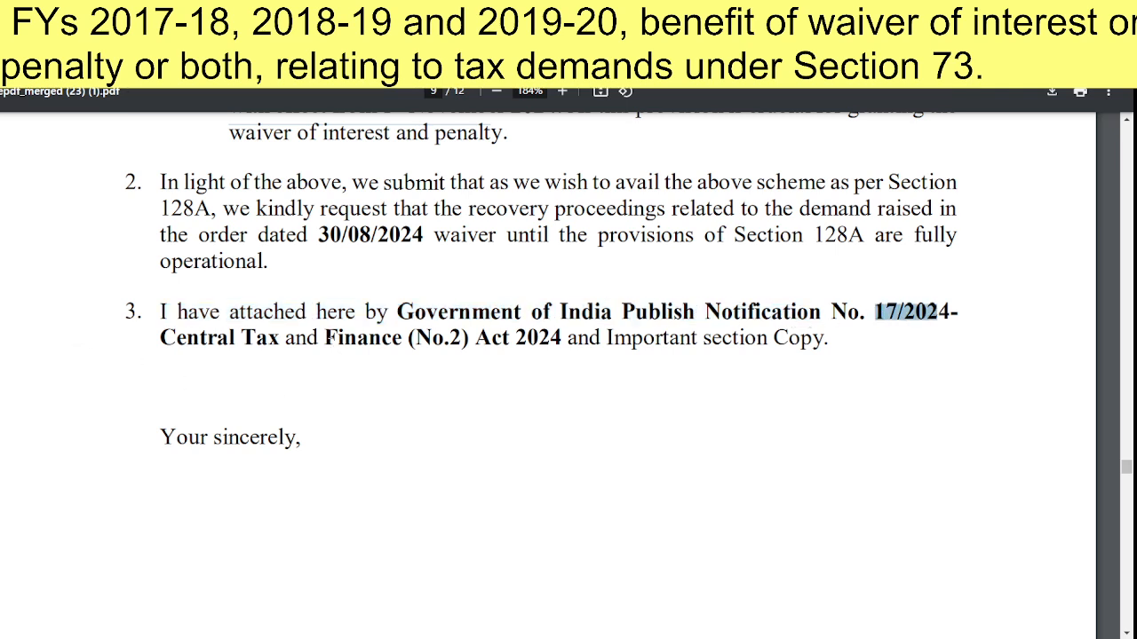
drag(325, 338, 572, 340)
scroll(633, 352, down, 5)
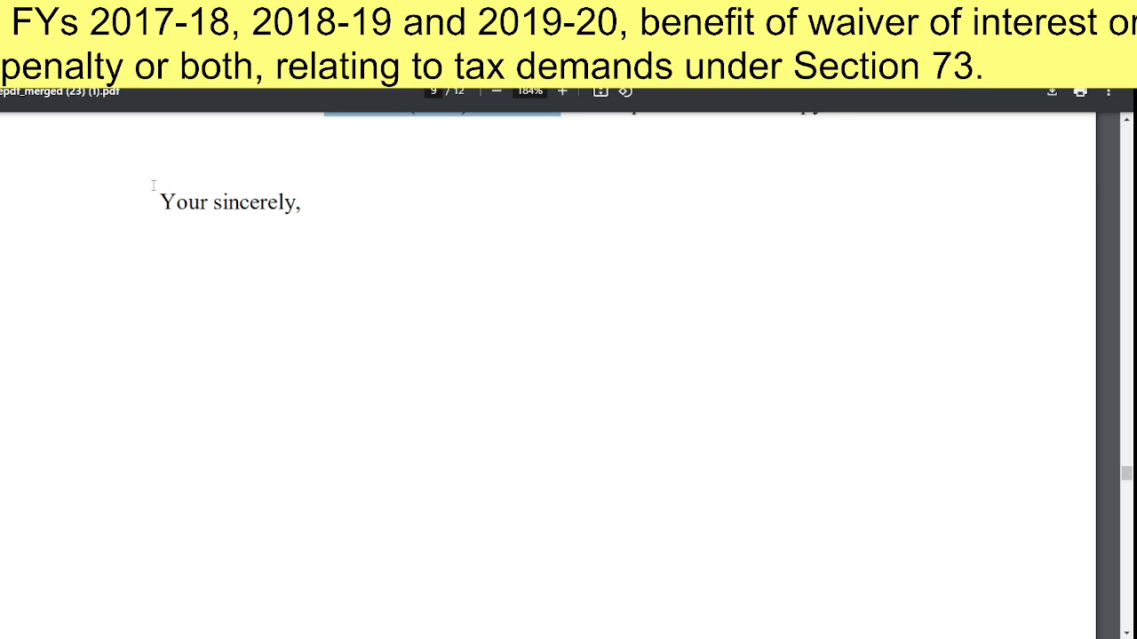
drag(153, 185, 142, 228)
double_click(209, 232)
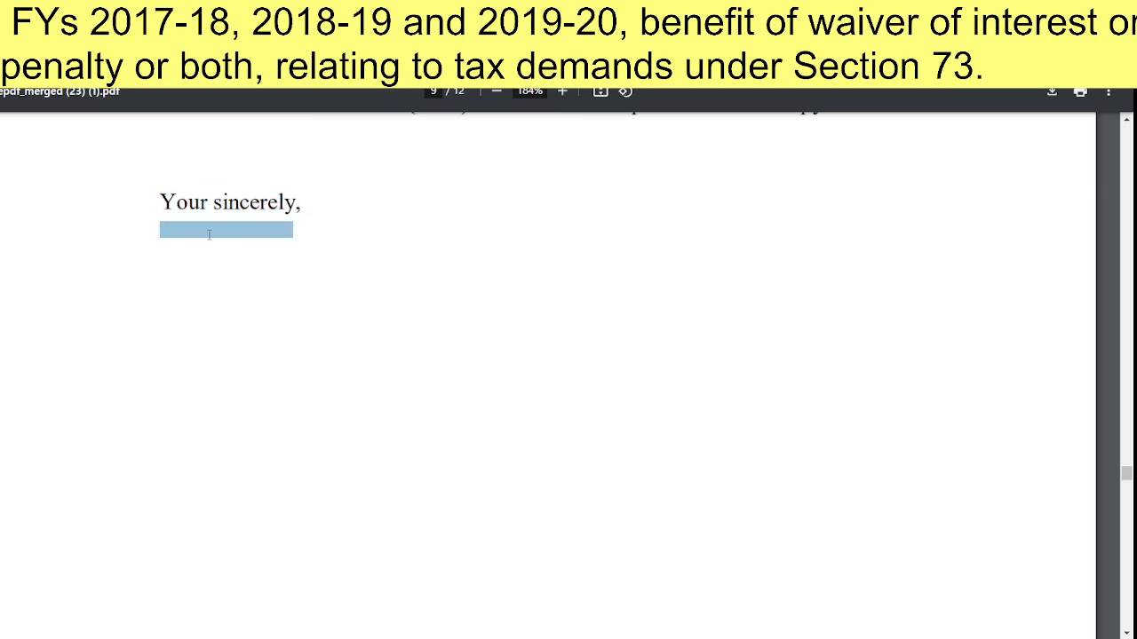
scroll(401, 350, up, 1)
scroll(400, 355, down, 3)
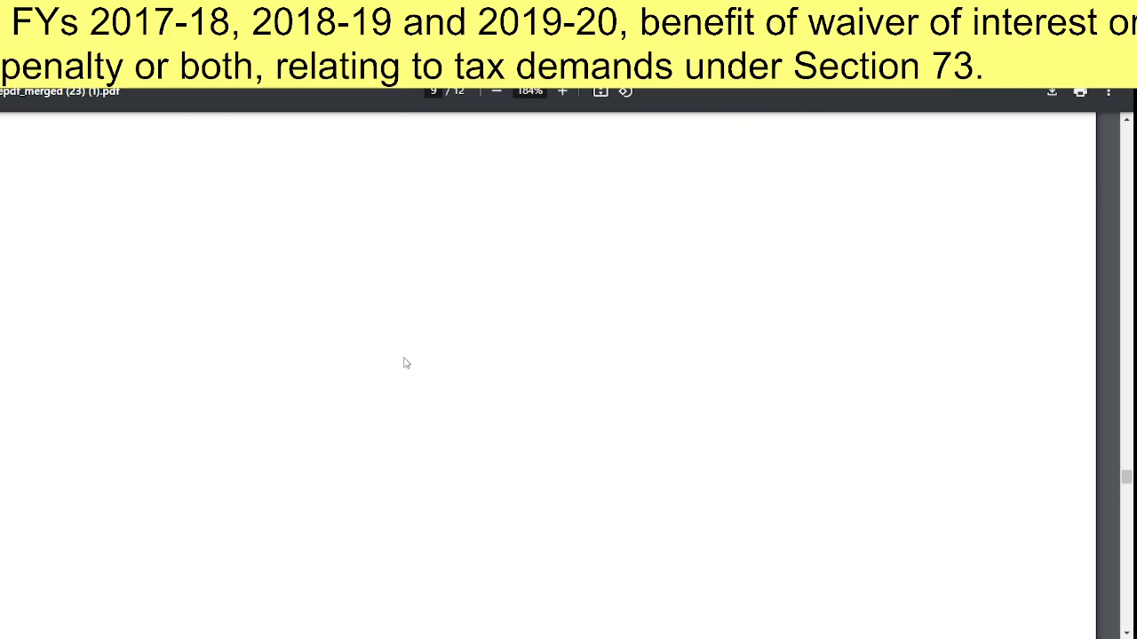
Look through the attached Finance (No. 2) Act, 2024 pages and return to the start of the merged PDF
scroll(406, 363, down, 15)
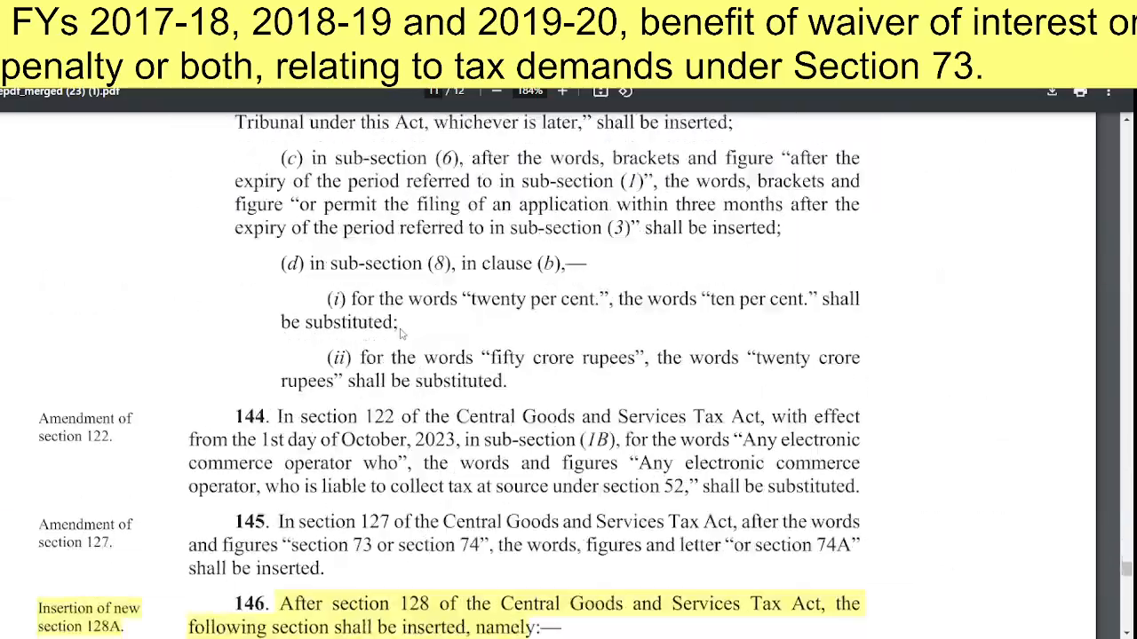
scroll(401, 333, down, 15)
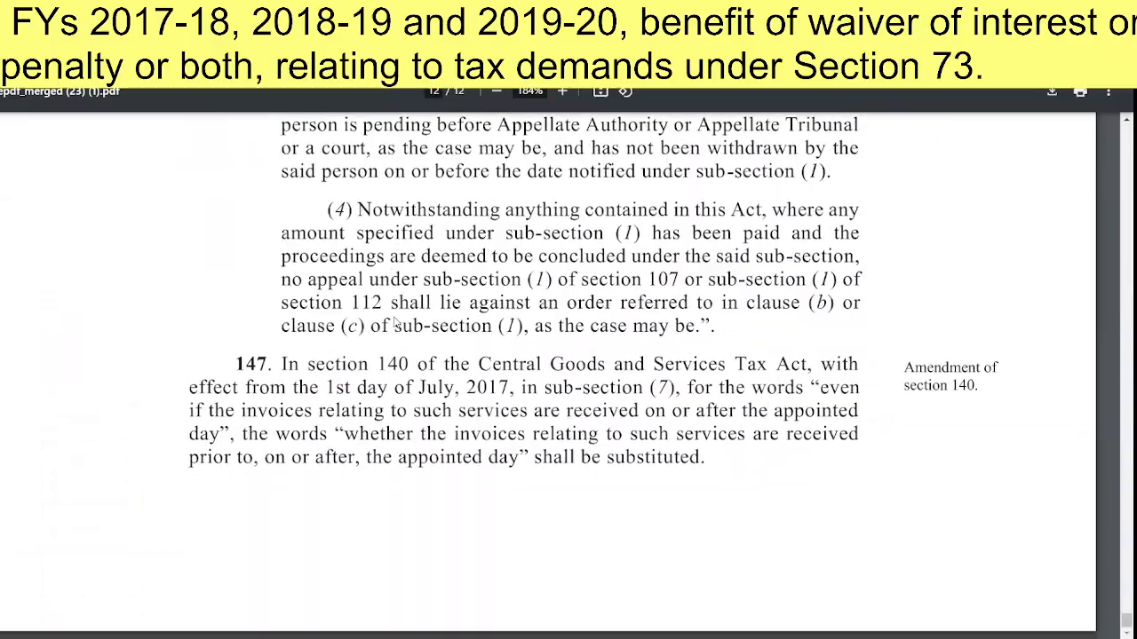
scroll(397, 325, up, 15)
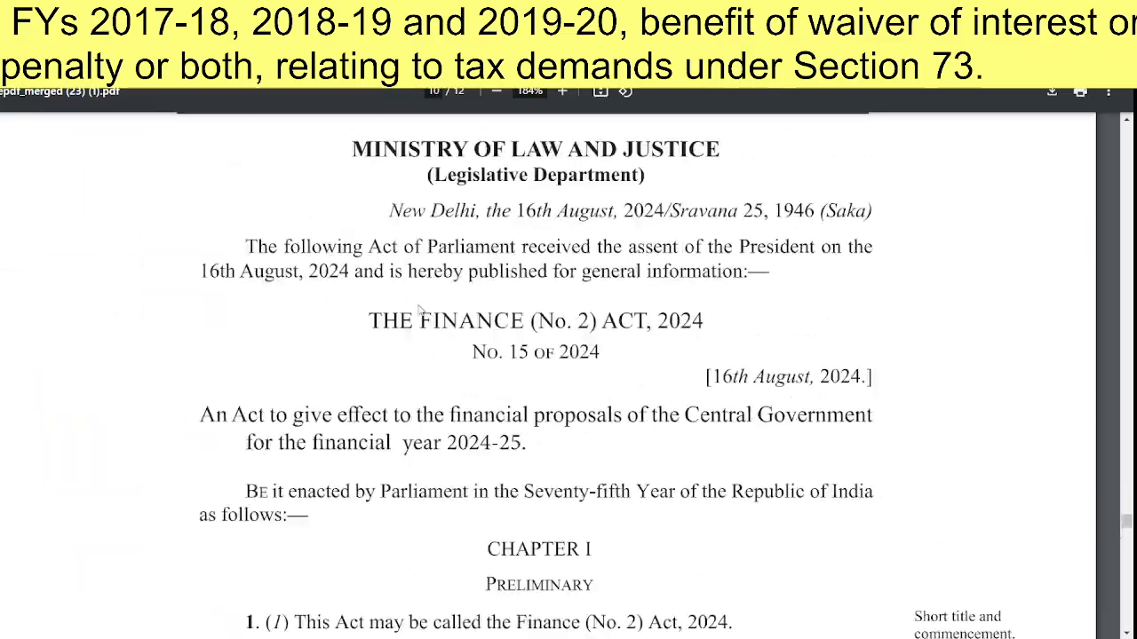
scroll(420, 308, up, 5)
scroll(420, 308, up, 15)
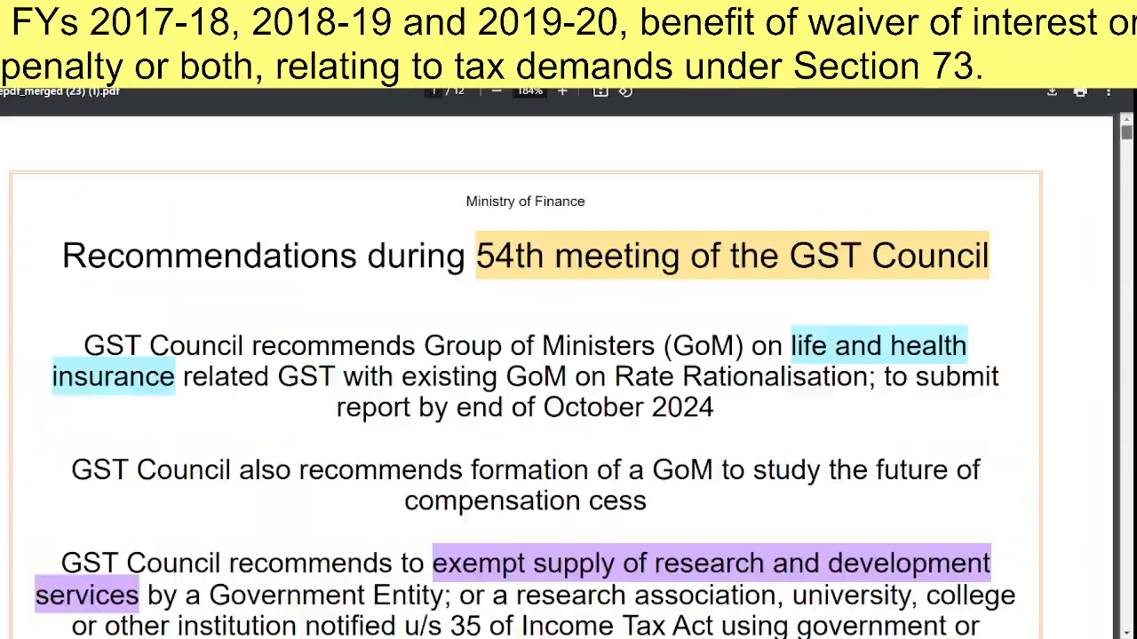
Open the GST portal at gst.gov.in in a new browser tab and go to its login
key(ctrl+t)
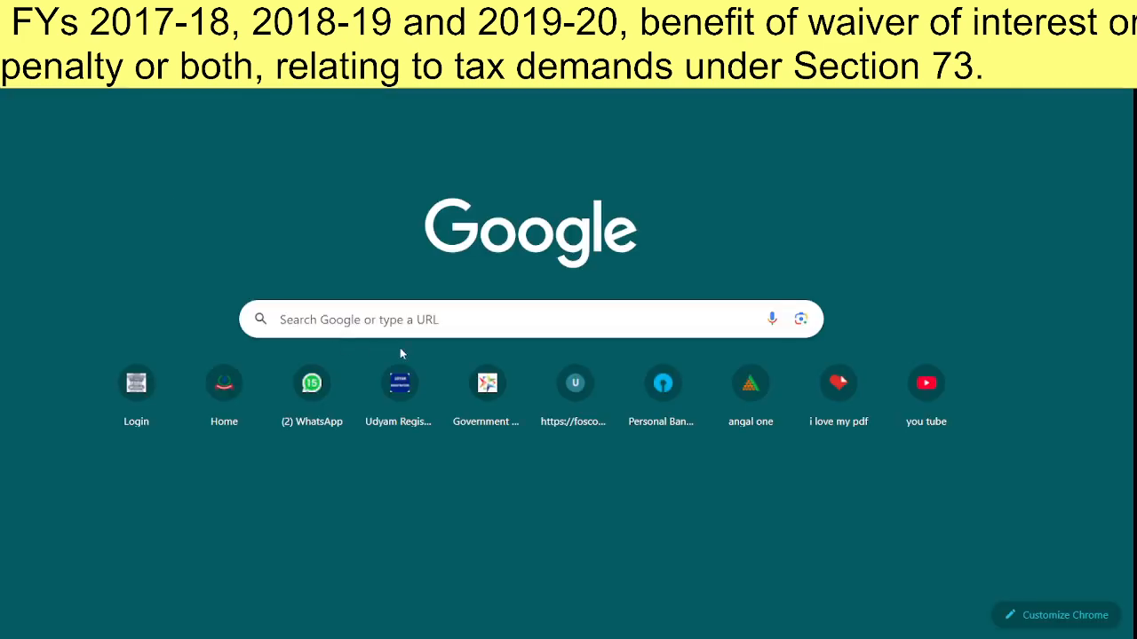
click(397, 312)
text(gst)
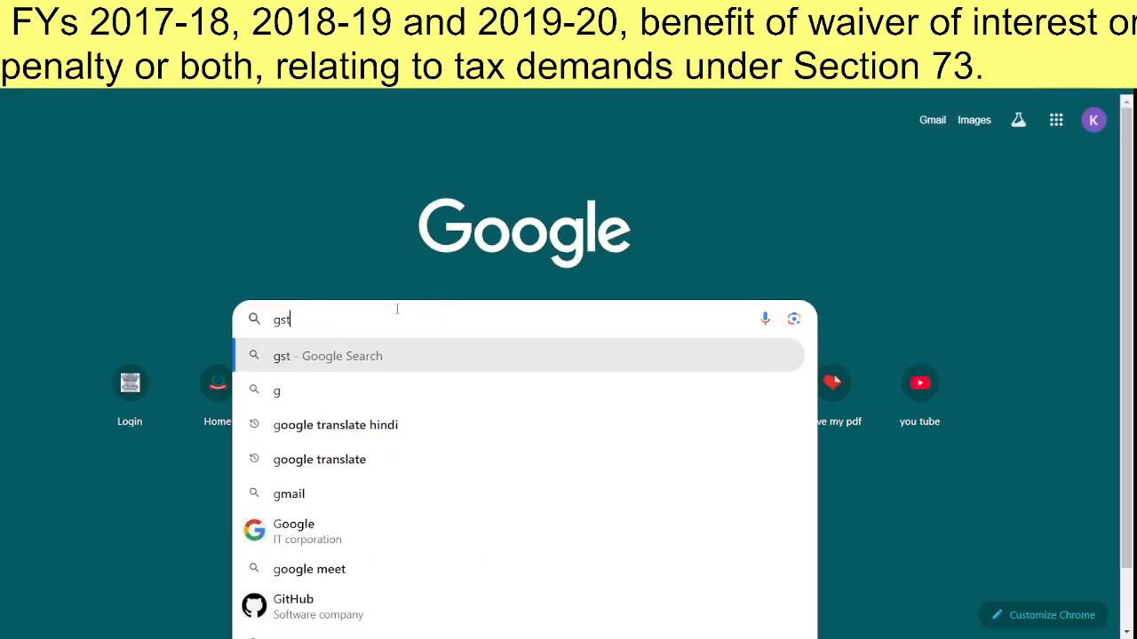
text(.gov.in)
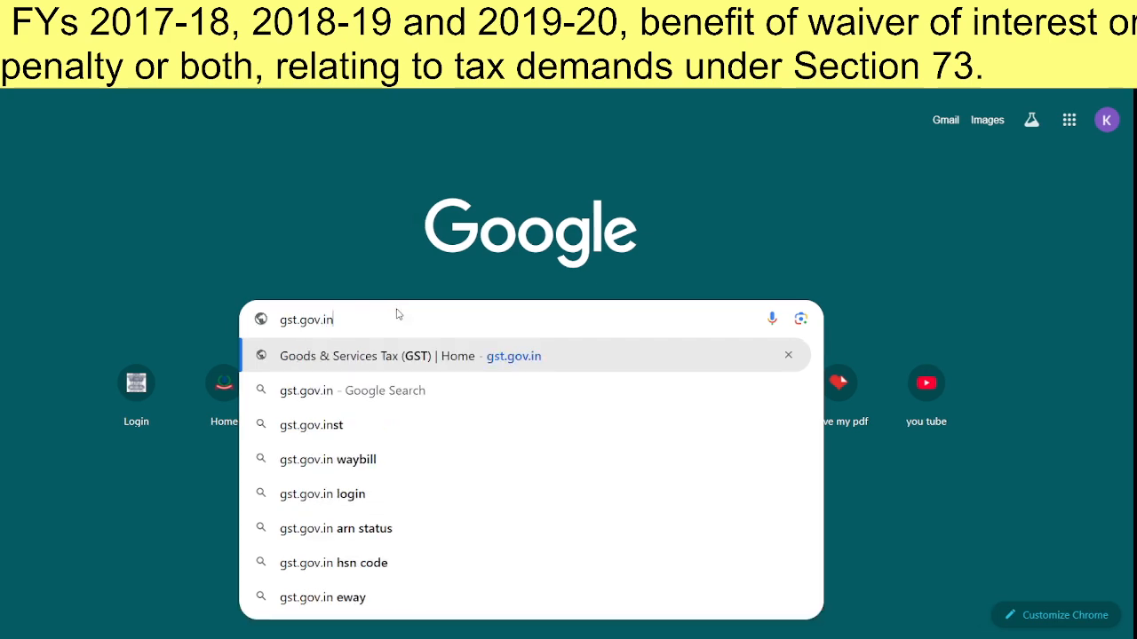
key(Return)
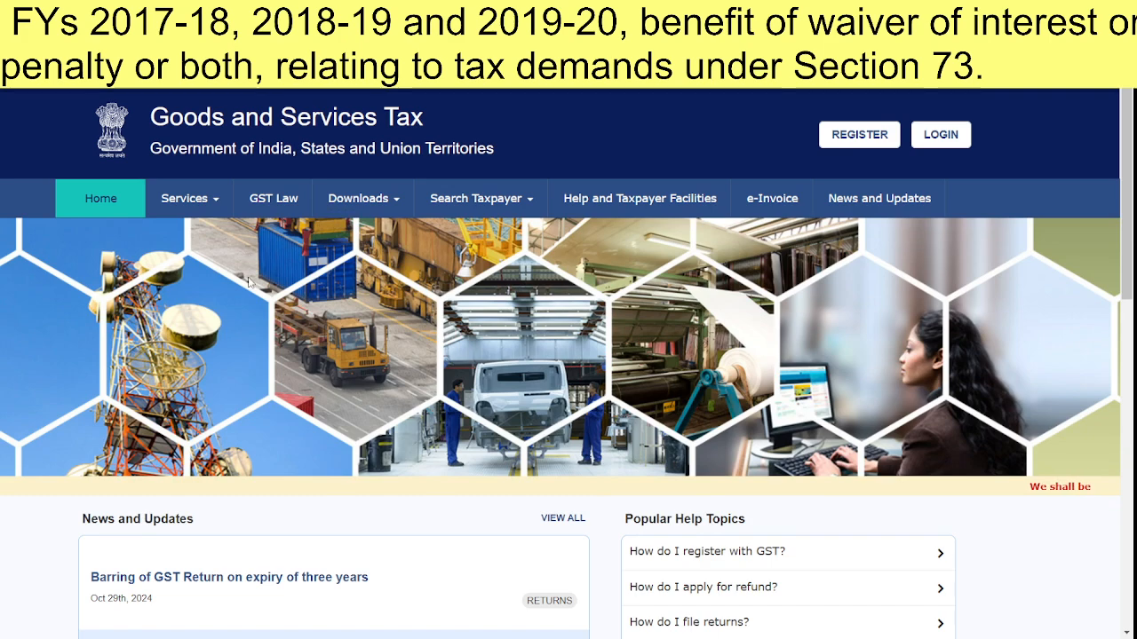
click(941, 134)
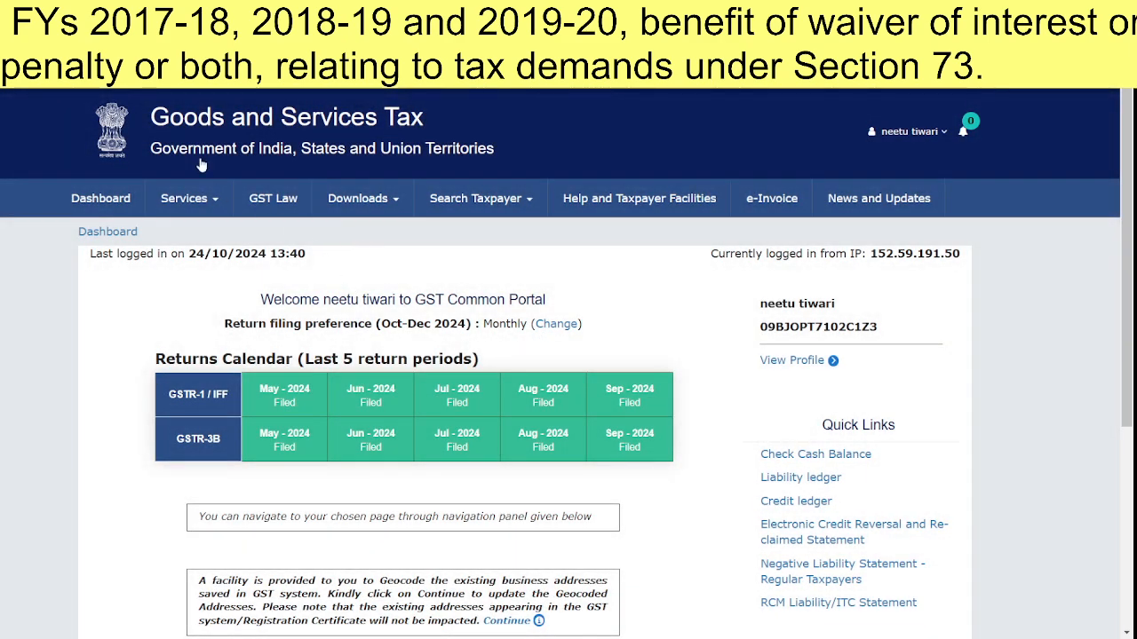
Start a new "Application for rectification of order" from My Applications under User Services
click(189, 198)
mouse_move(439, 240)
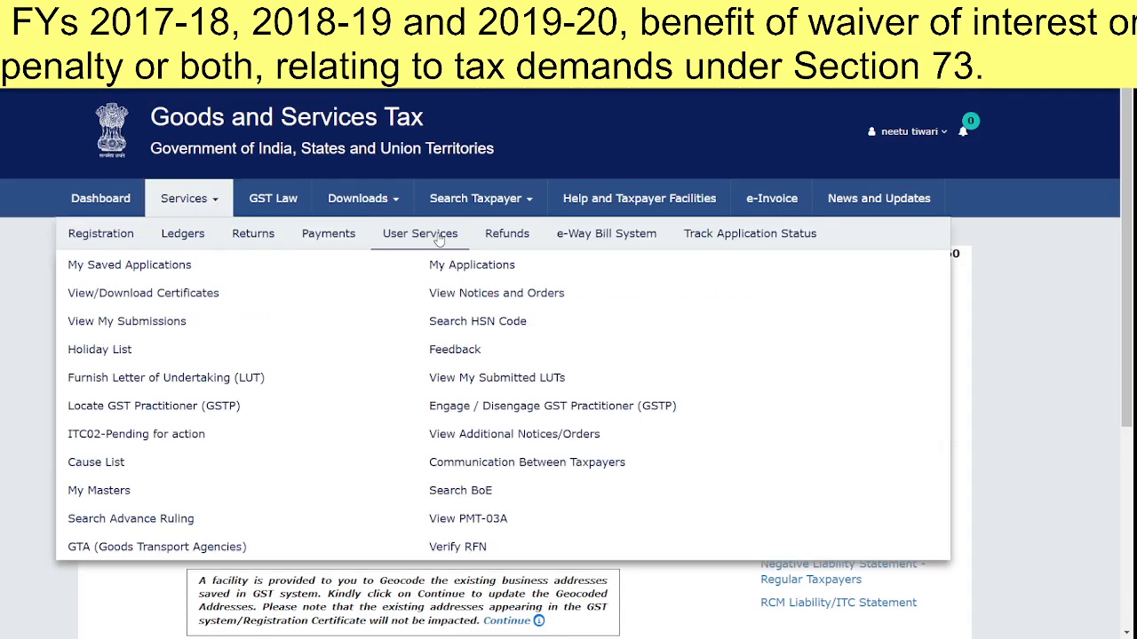
click(494, 266)
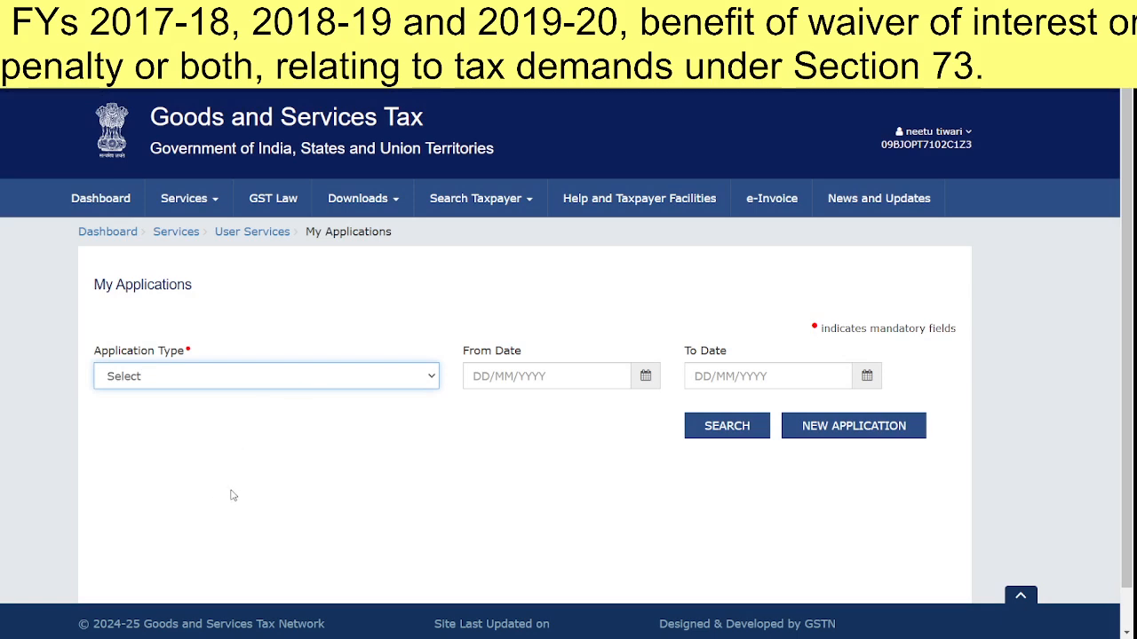
key(Down)
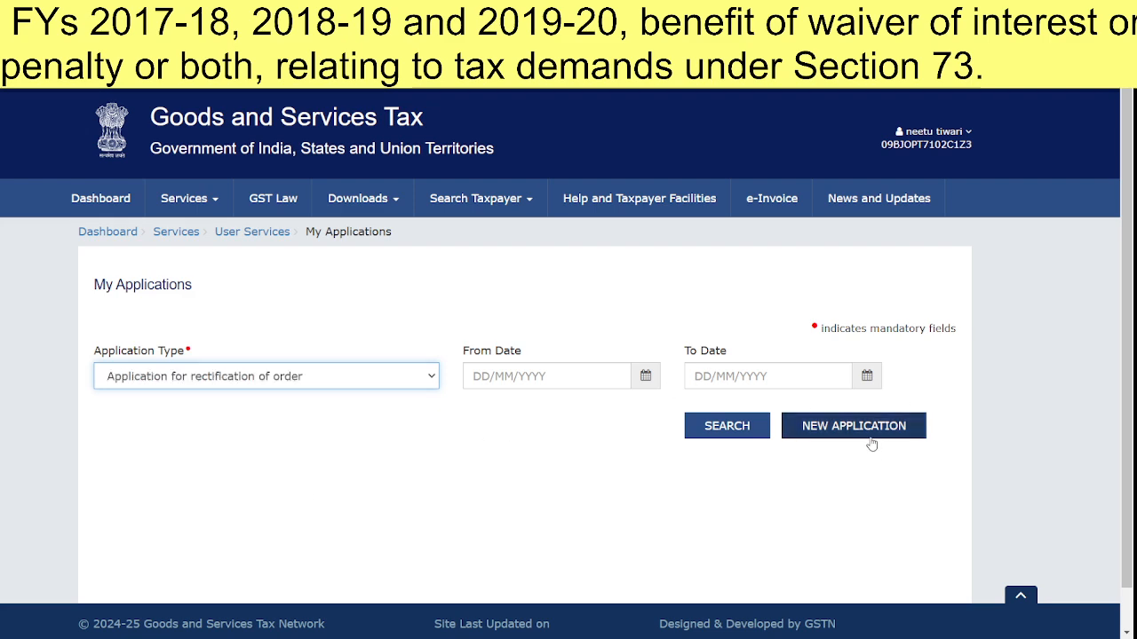
click(802, 431)
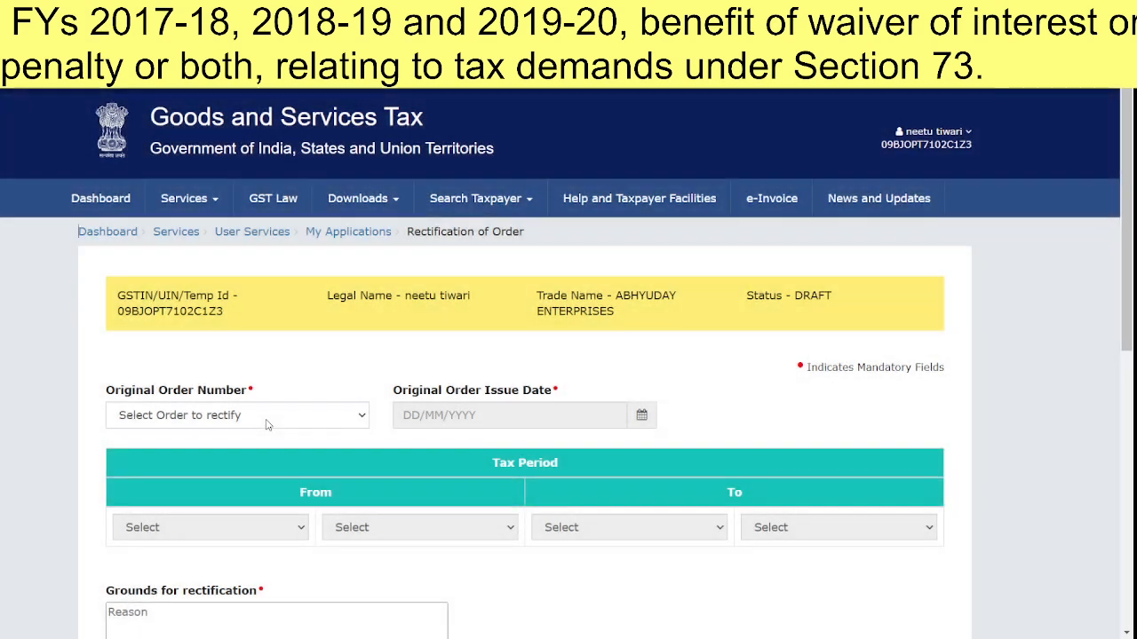
Choose the order issued on 30/8/2024 as the original order to rectify and activate the grounds for rectification field
click(265, 423)
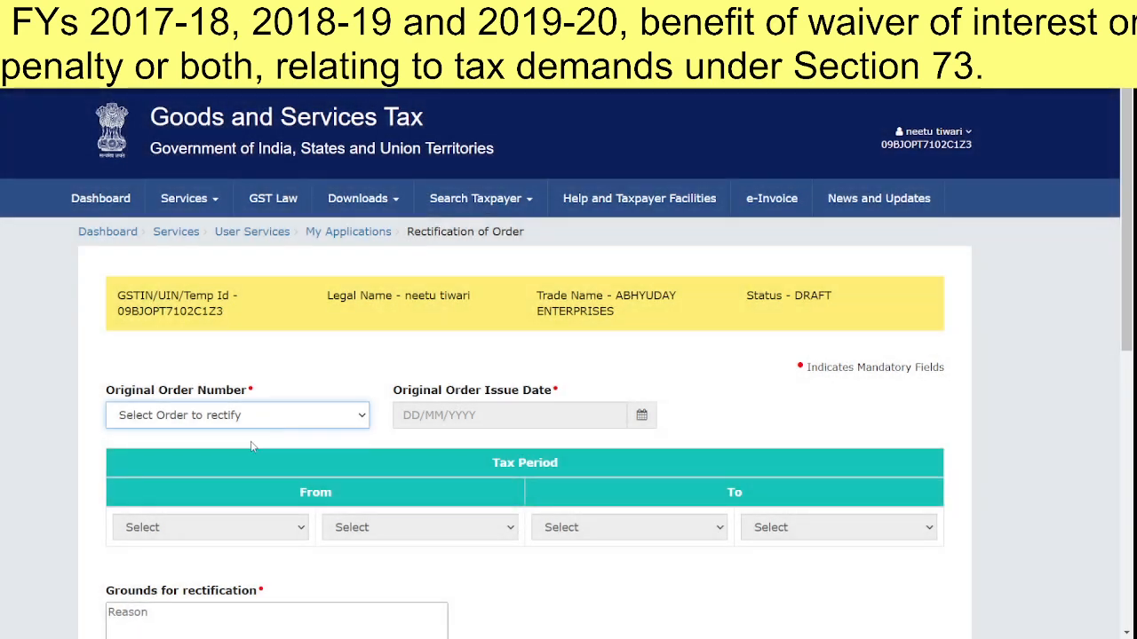
click(243, 467)
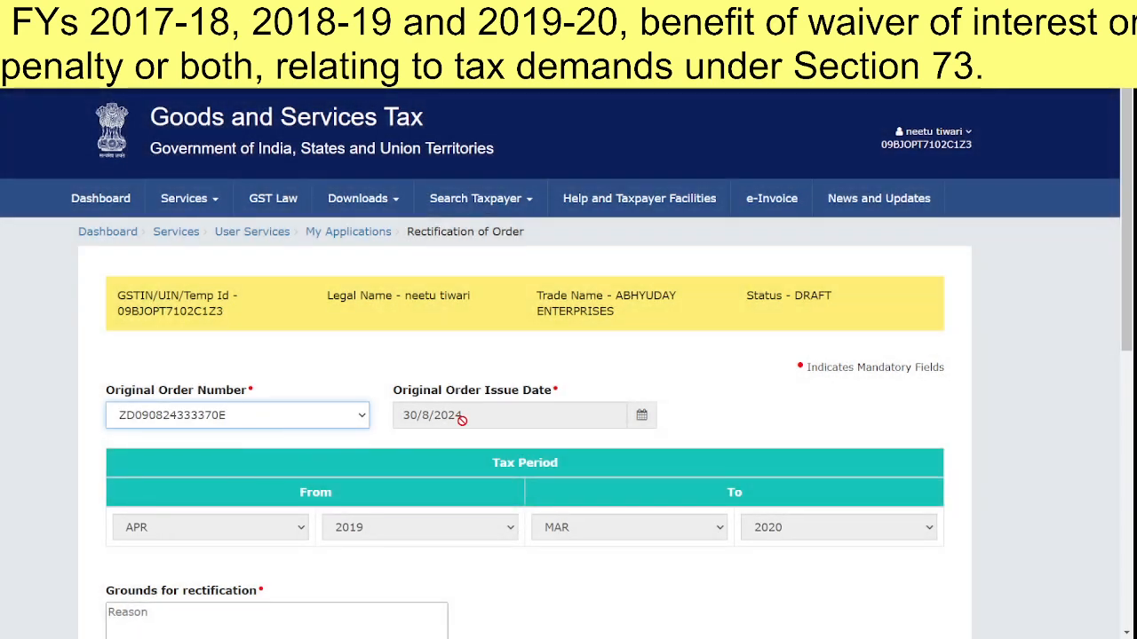
scroll(452, 422, down, 4)
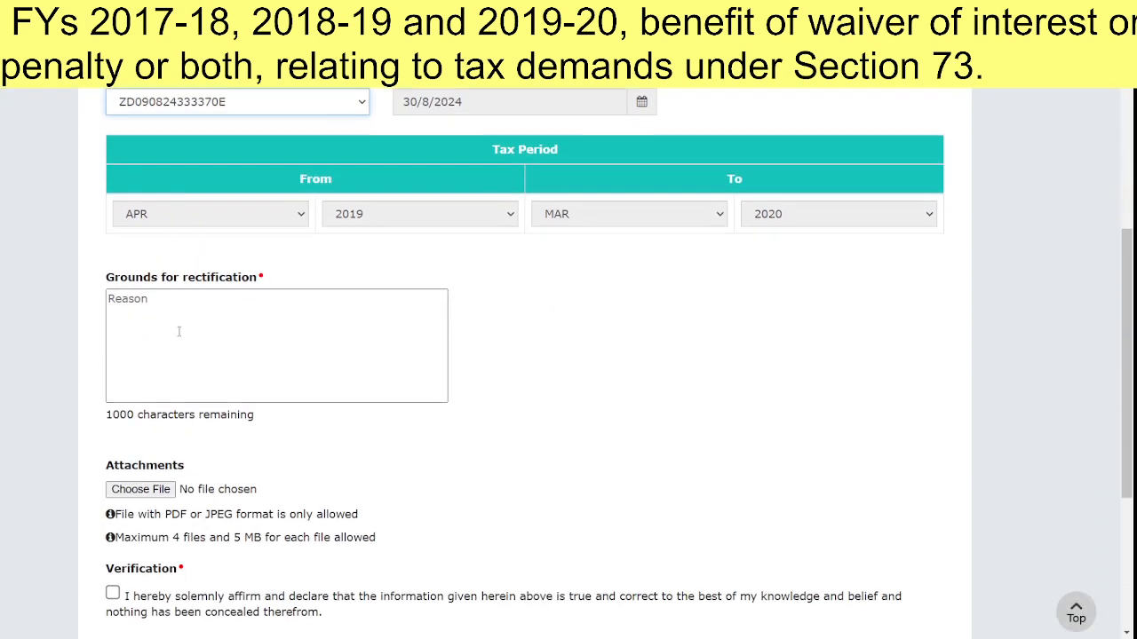
click(179, 332)
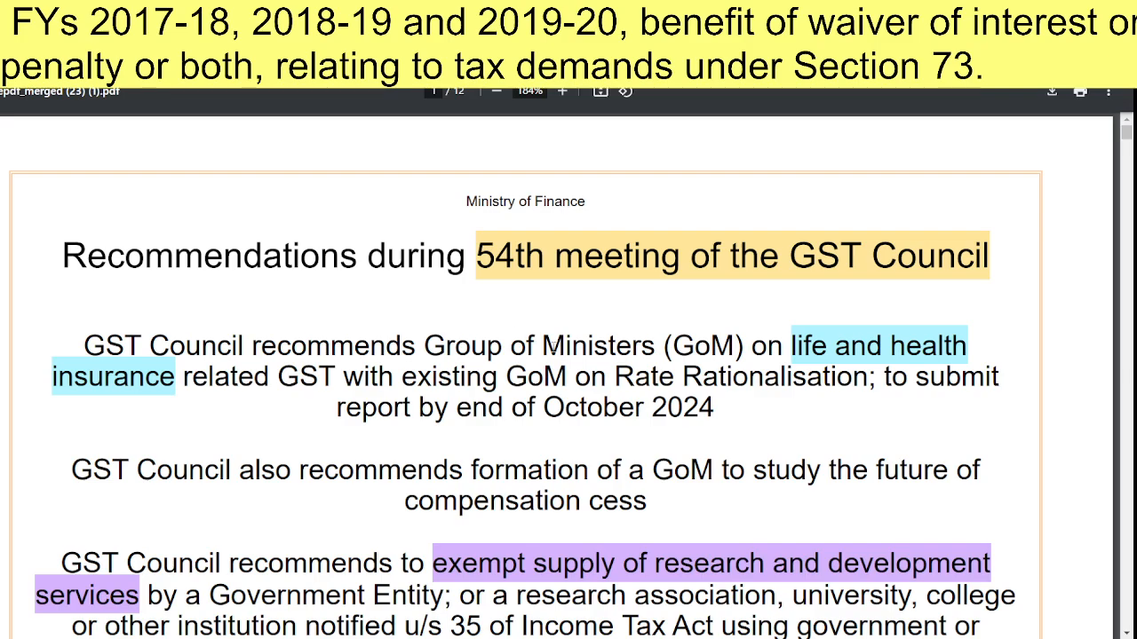
Find the request letter in the merged PDF, highlight its subject wording on the Section 128A waiver, and return to the rectification form
scroll(568, 355, down, 10)
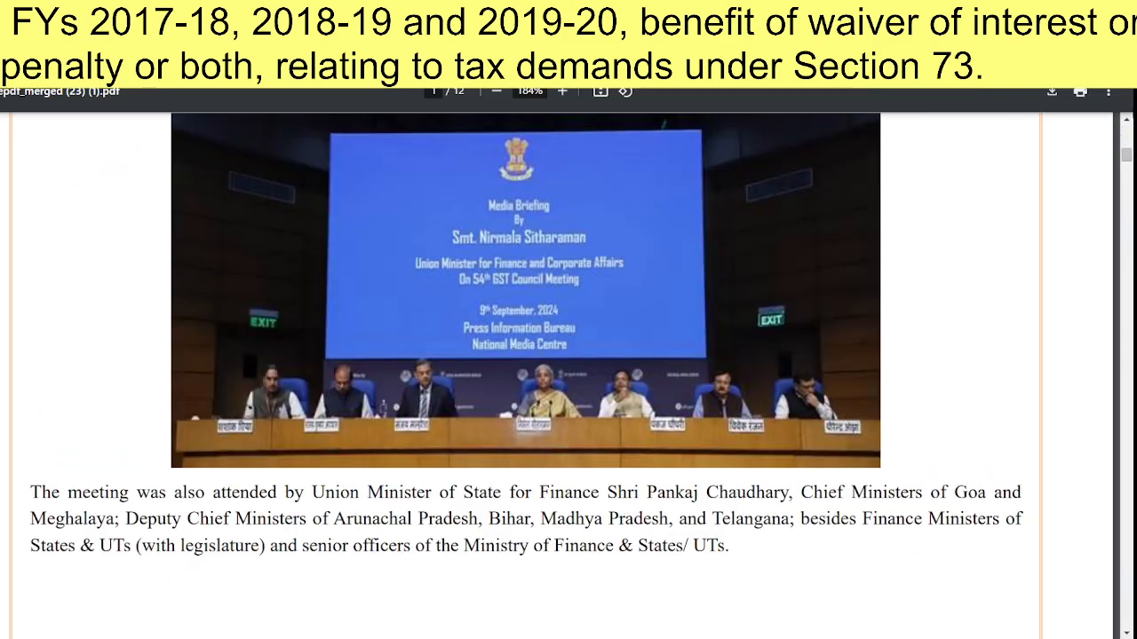
drag(1126, 157, 1099, 434)
scroll(946, 388, up, 4)
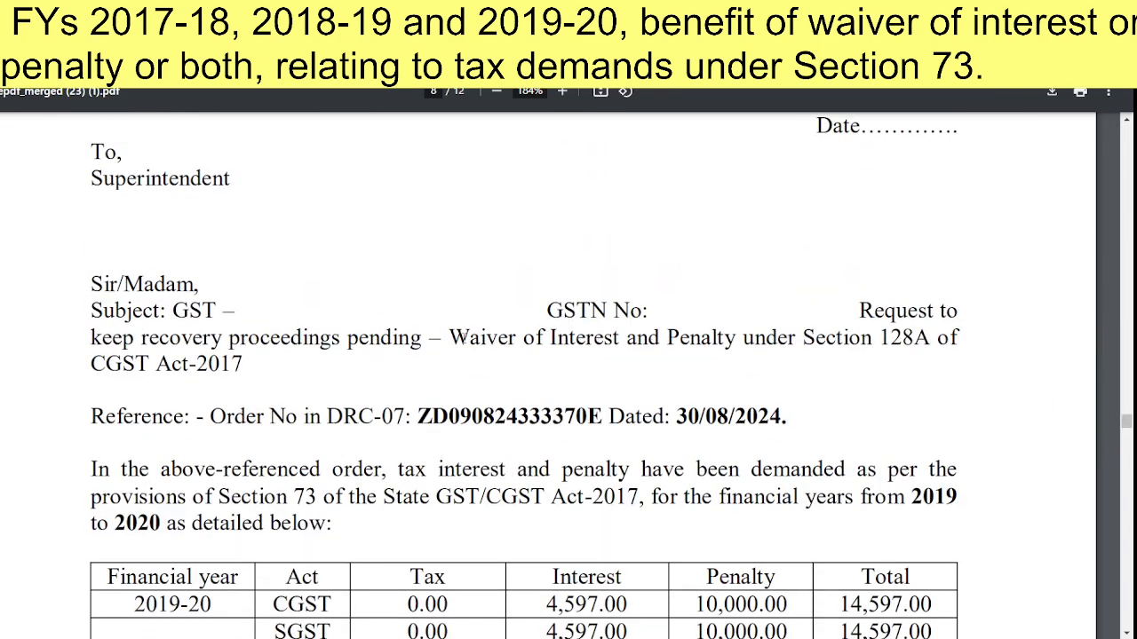
drag(449, 338, 772, 365)
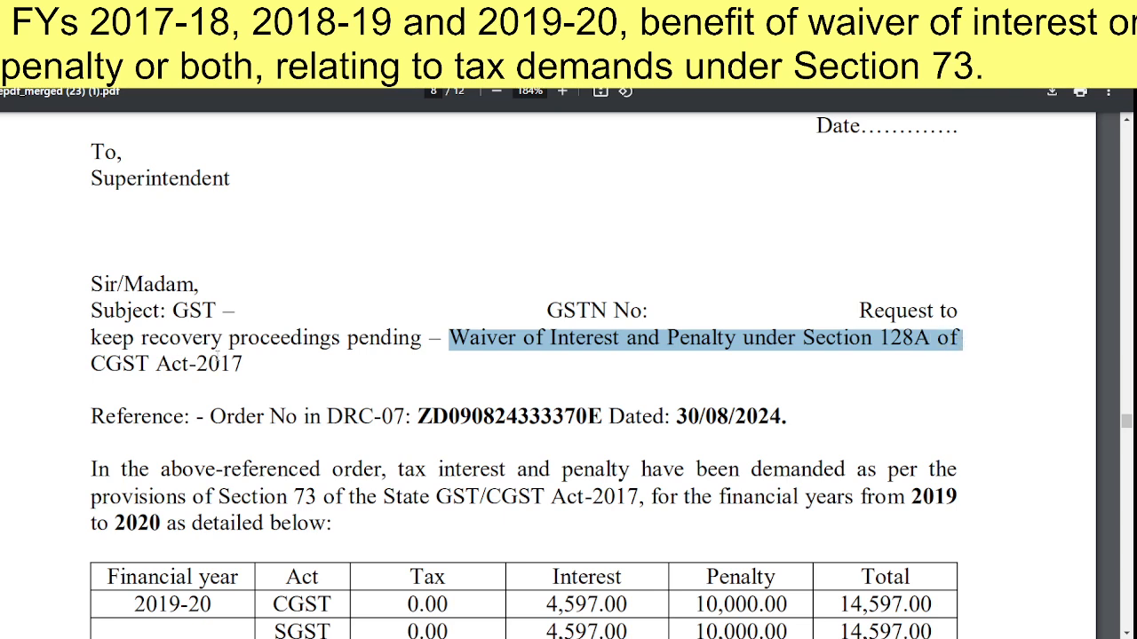
triple_click(721, 361)
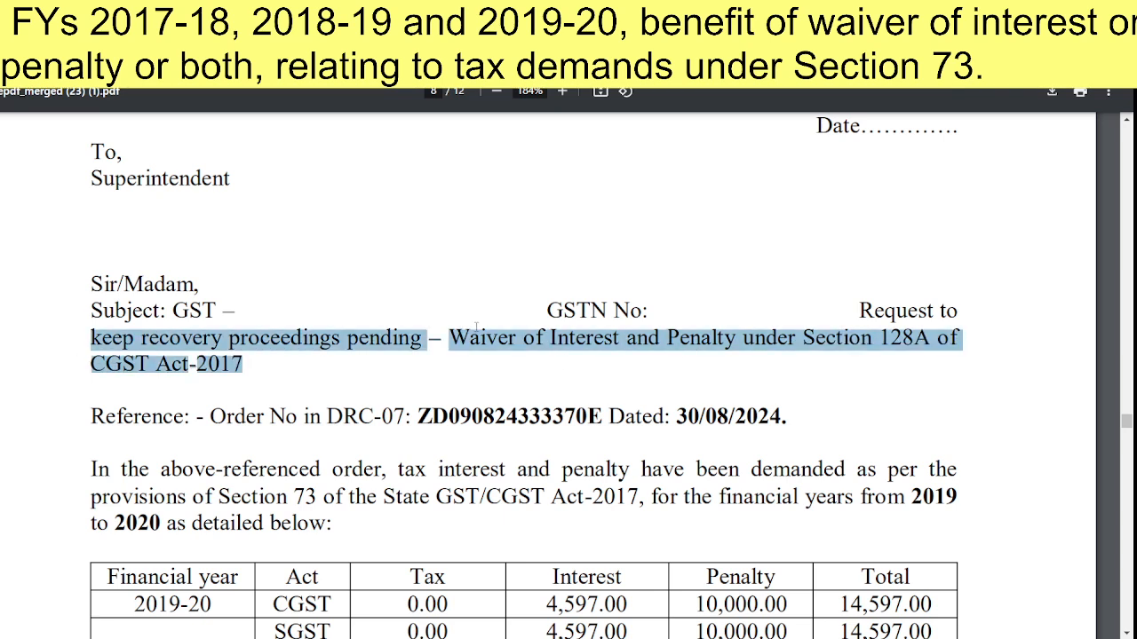
click(204, 13)
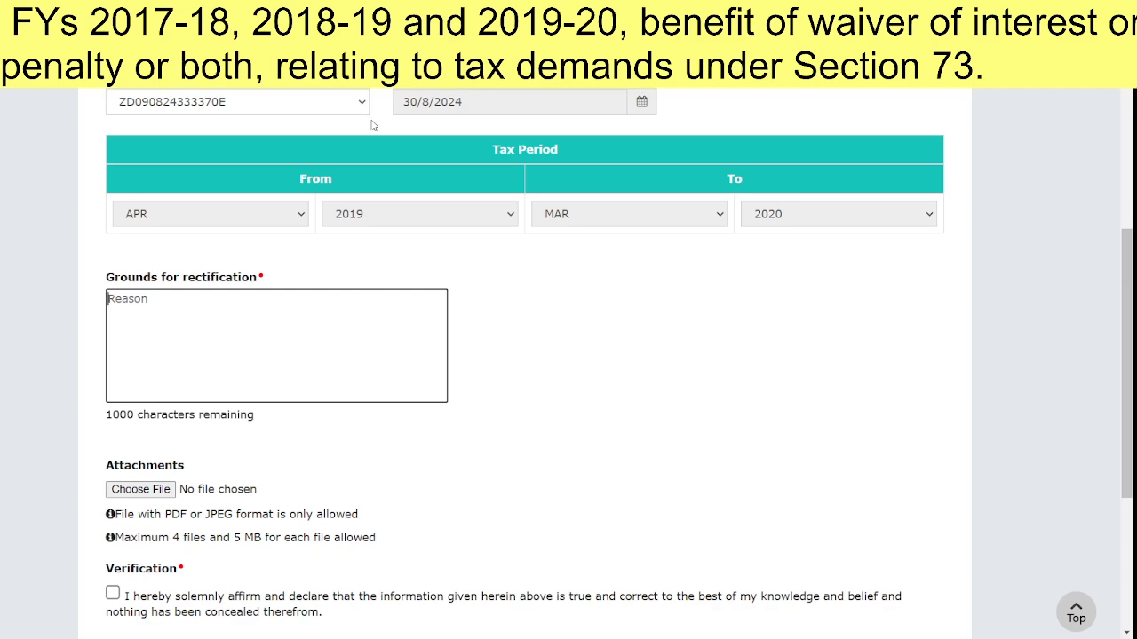
Review the rectification form's attachment, verification, authorized signatory and place fields
scroll(164, 325, down, 2)
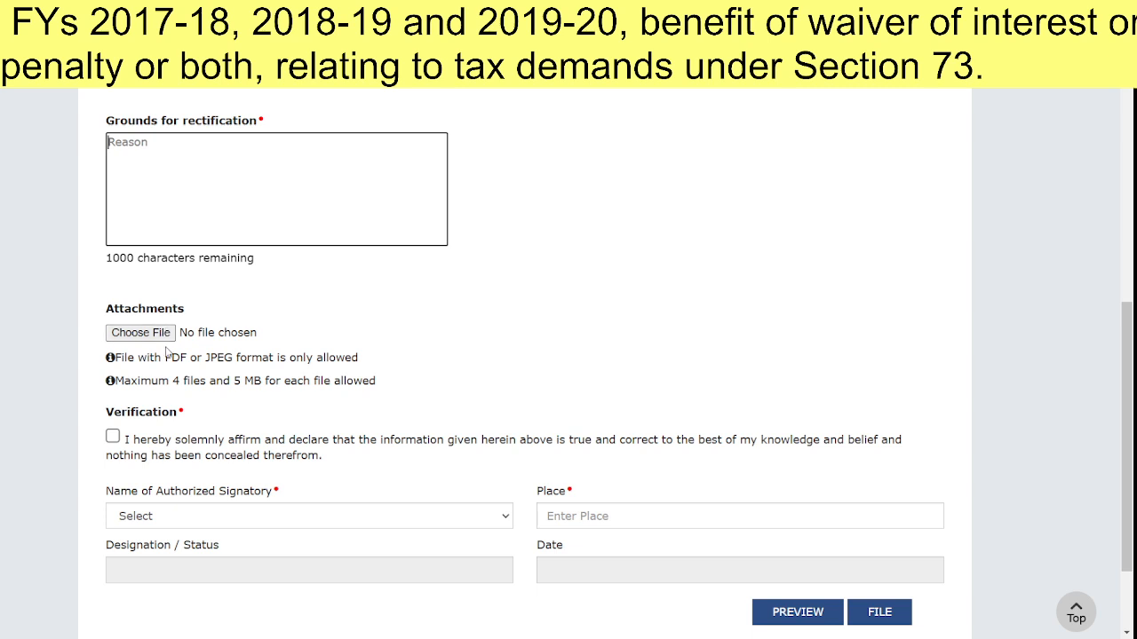
click(176, 519)
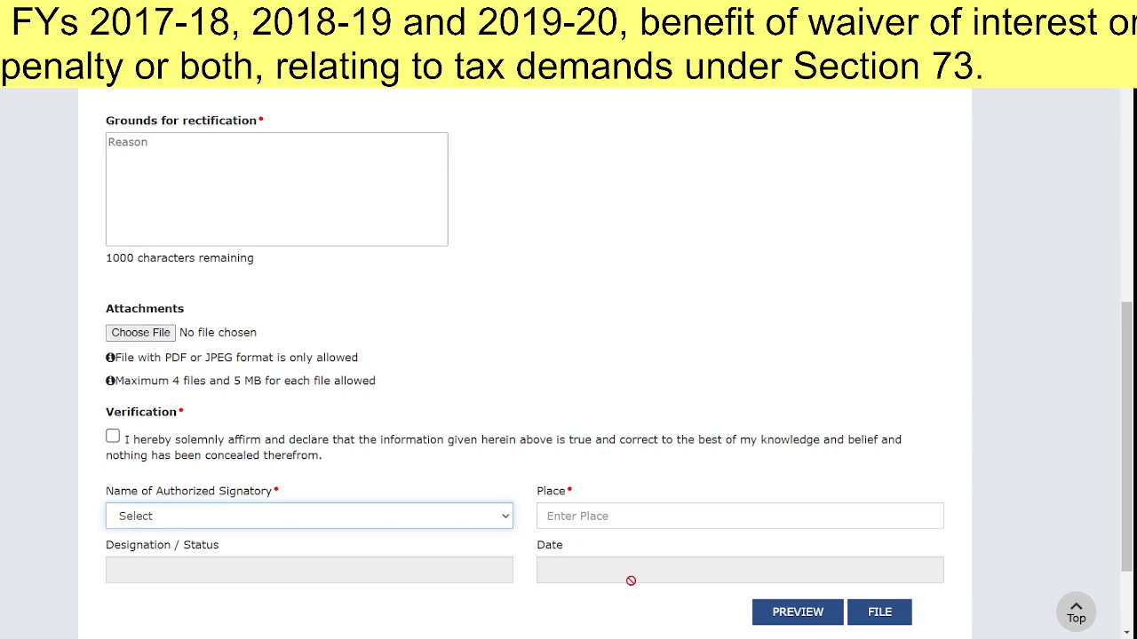
scroll(826, 573, up, 5)
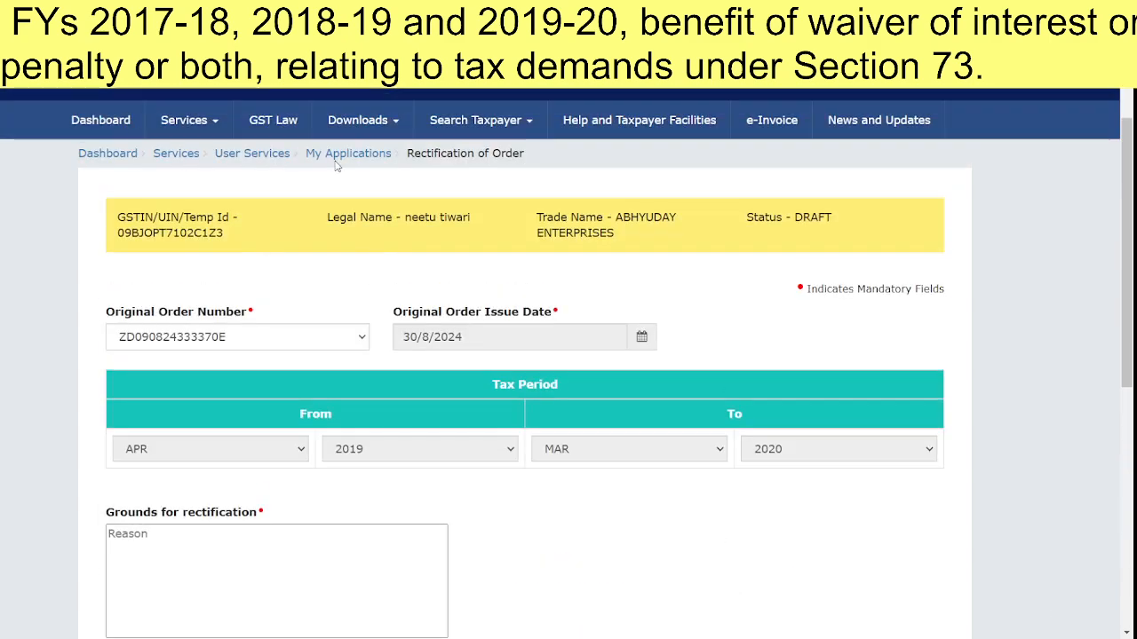
click(330, 158)
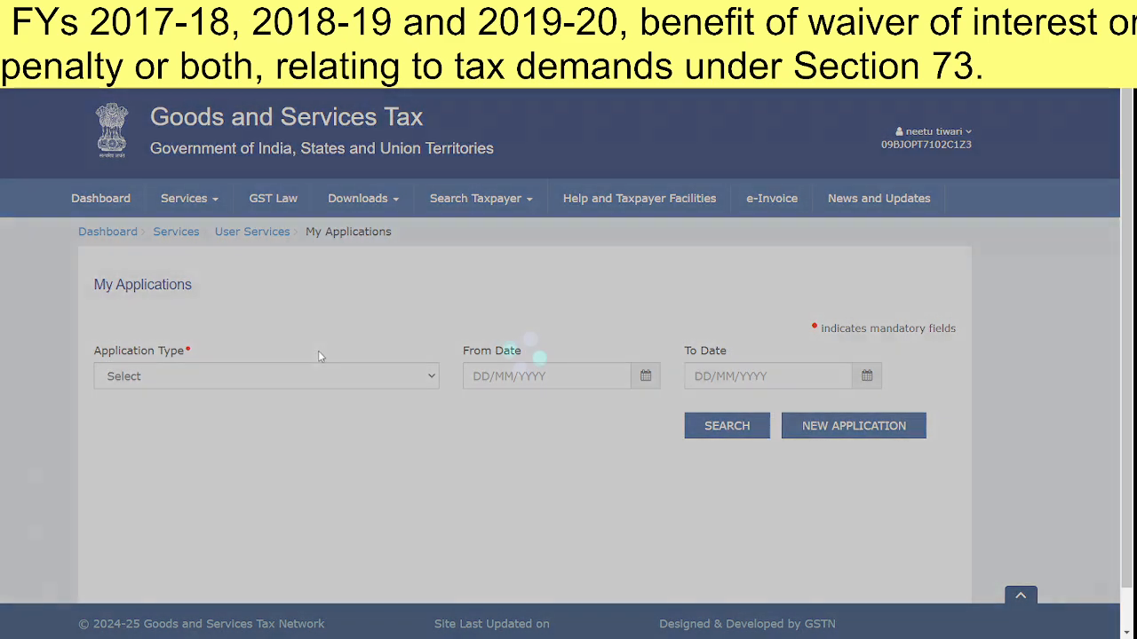
click(299, 378)
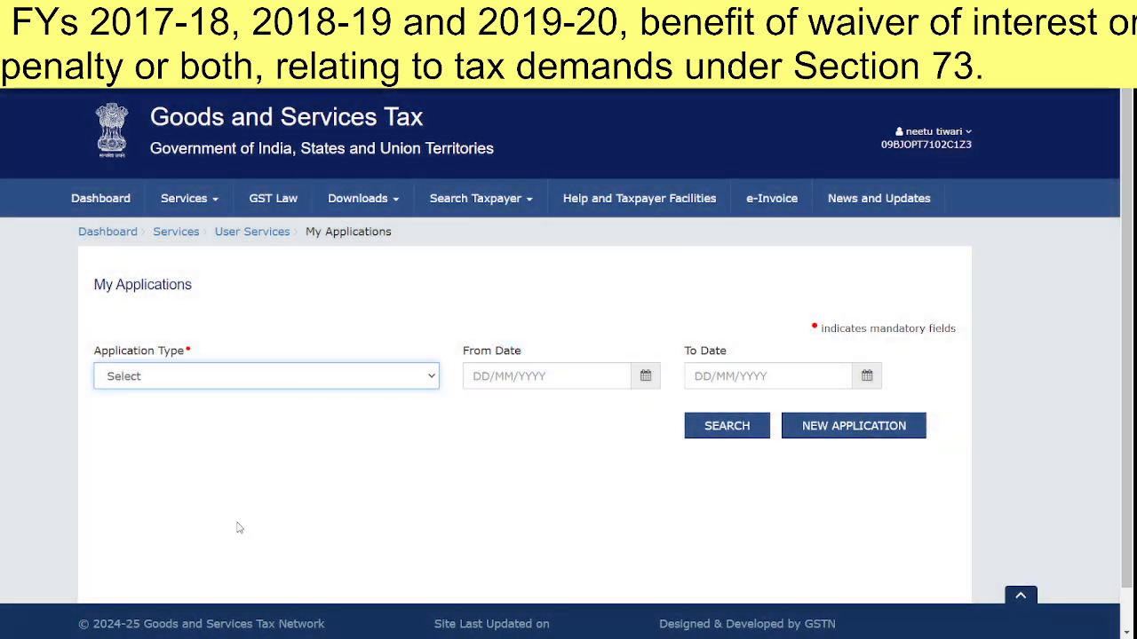
click(238, 528)
click(533, 380)
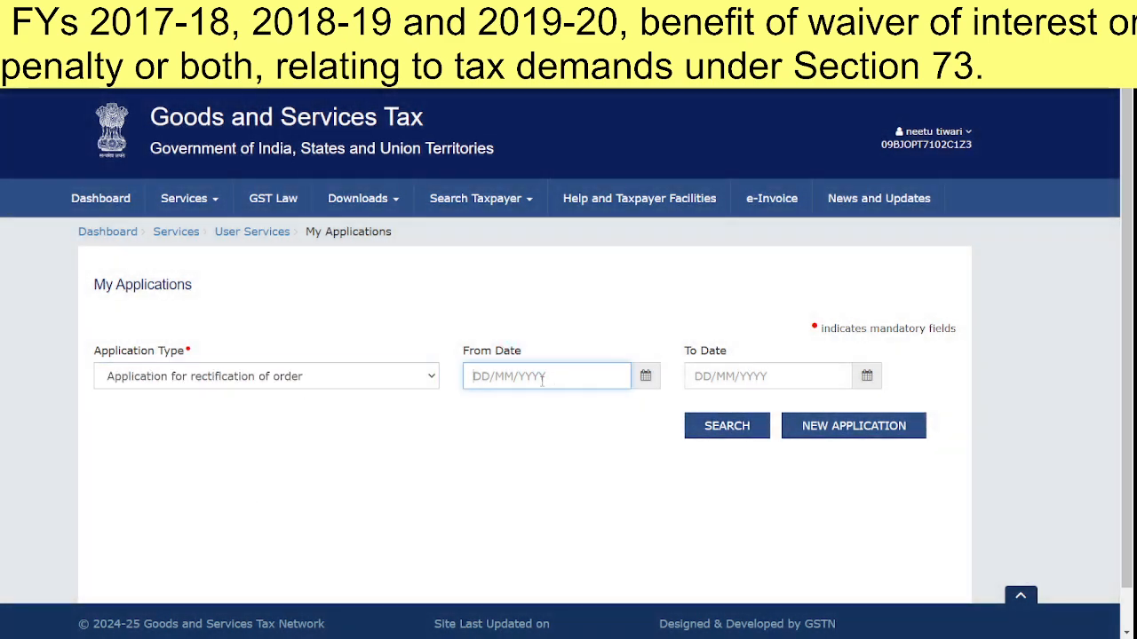
click(646, 377)
click(496, 322)
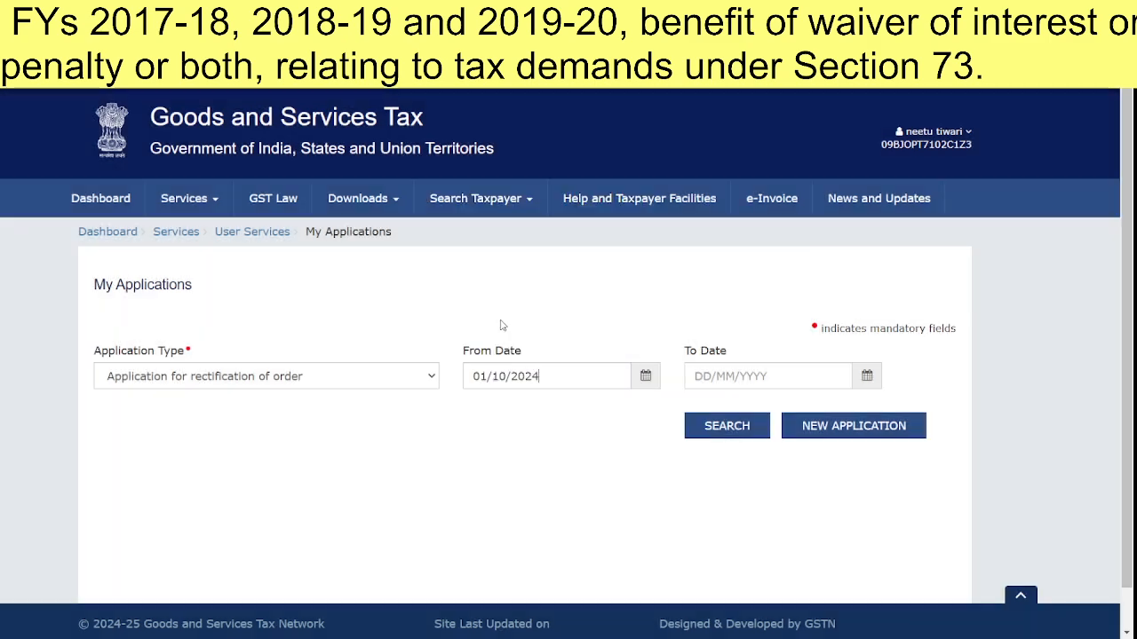
click(865, 379)
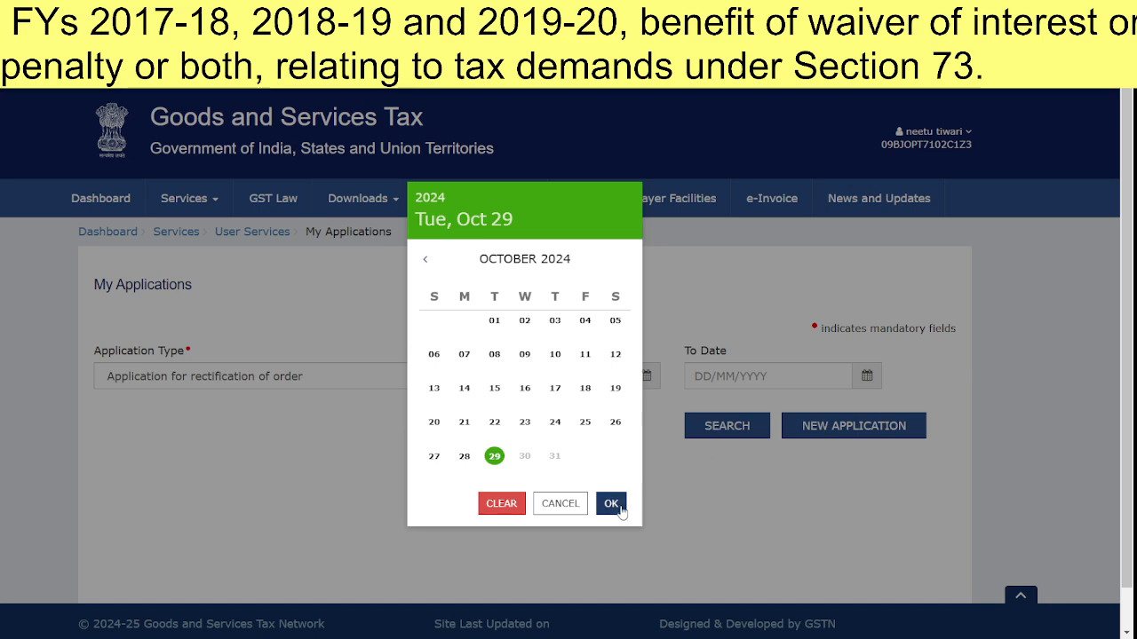
click(495, 460)
click(802, 427)
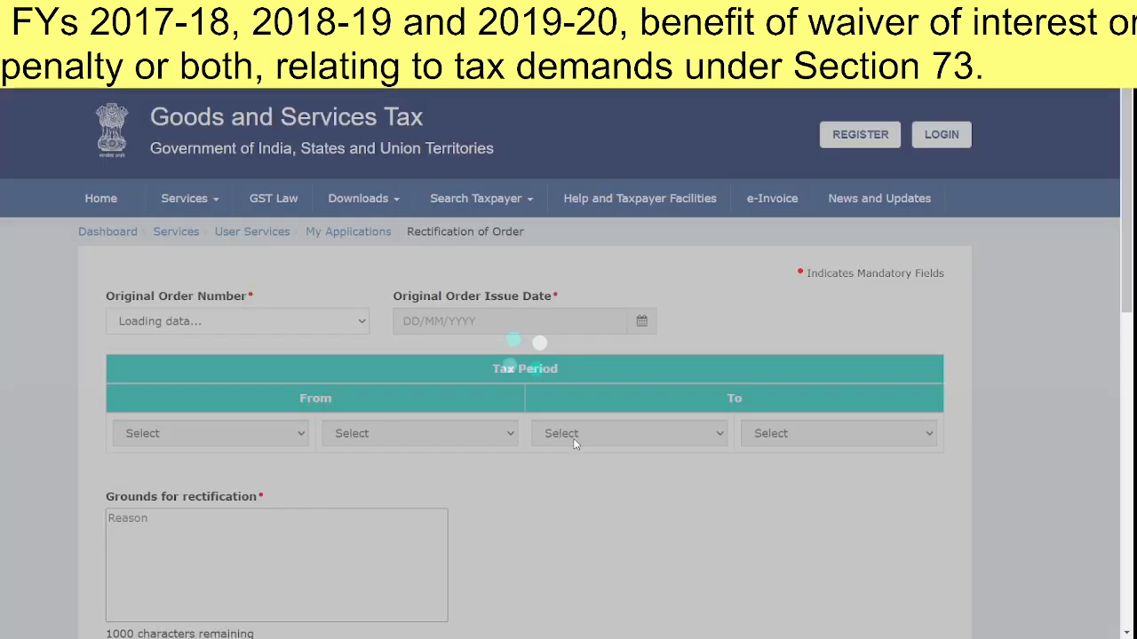
scroll(547, 397, down, 4)
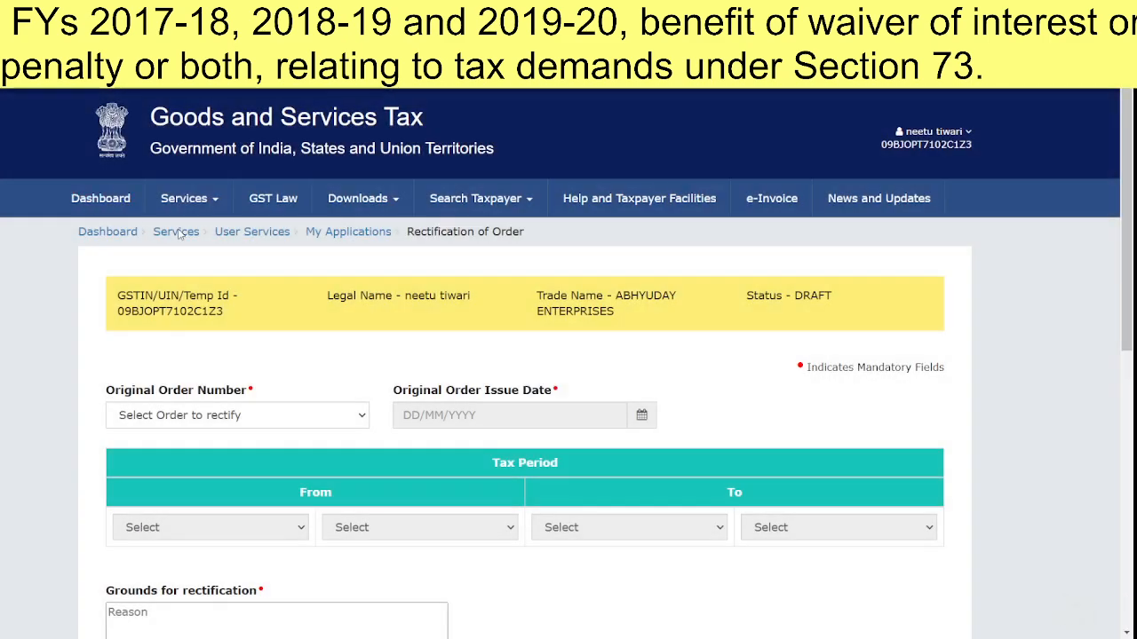
Search My Applications for applications for rectification of order filed from 01/10/2024 to 29/10/2024
click(379, 236)
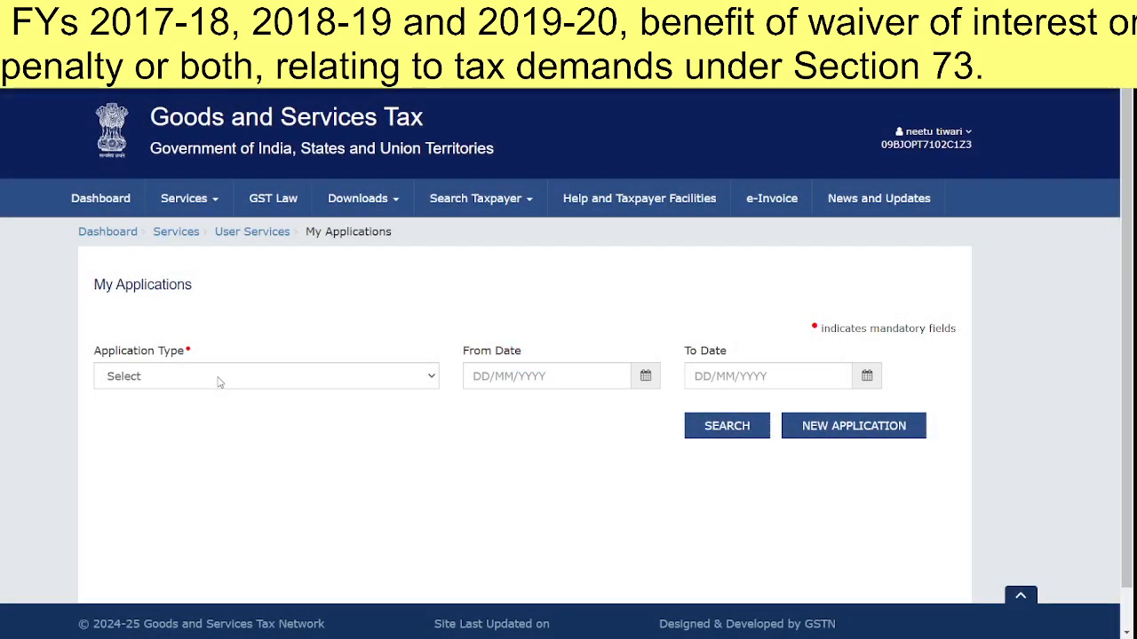
click(219, 382)
click(269, 524)
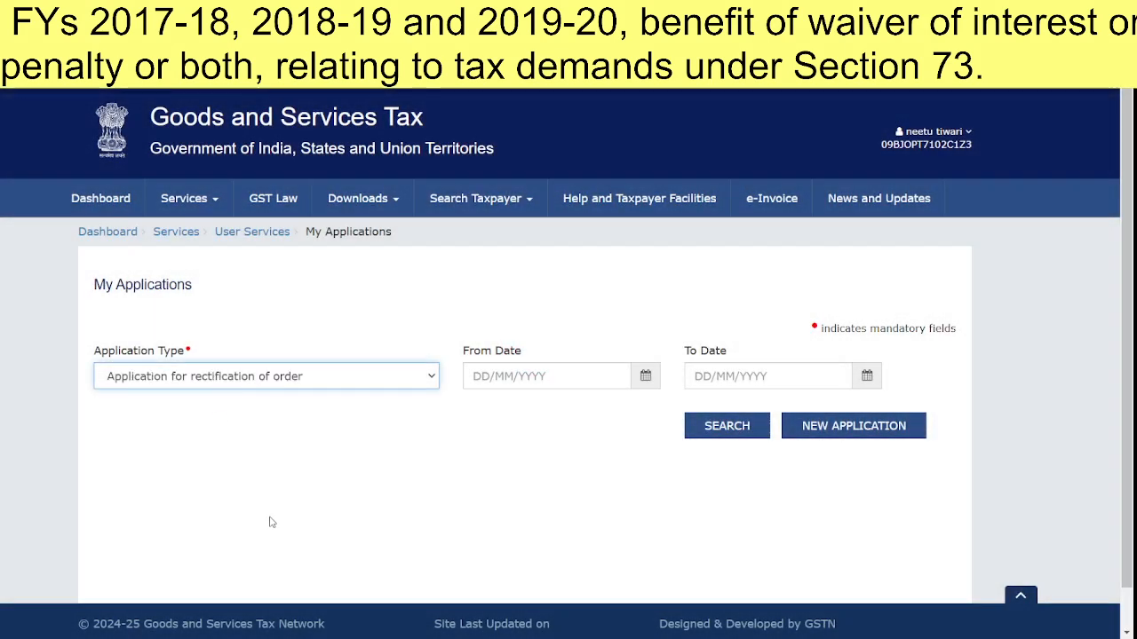
click(640, 384)
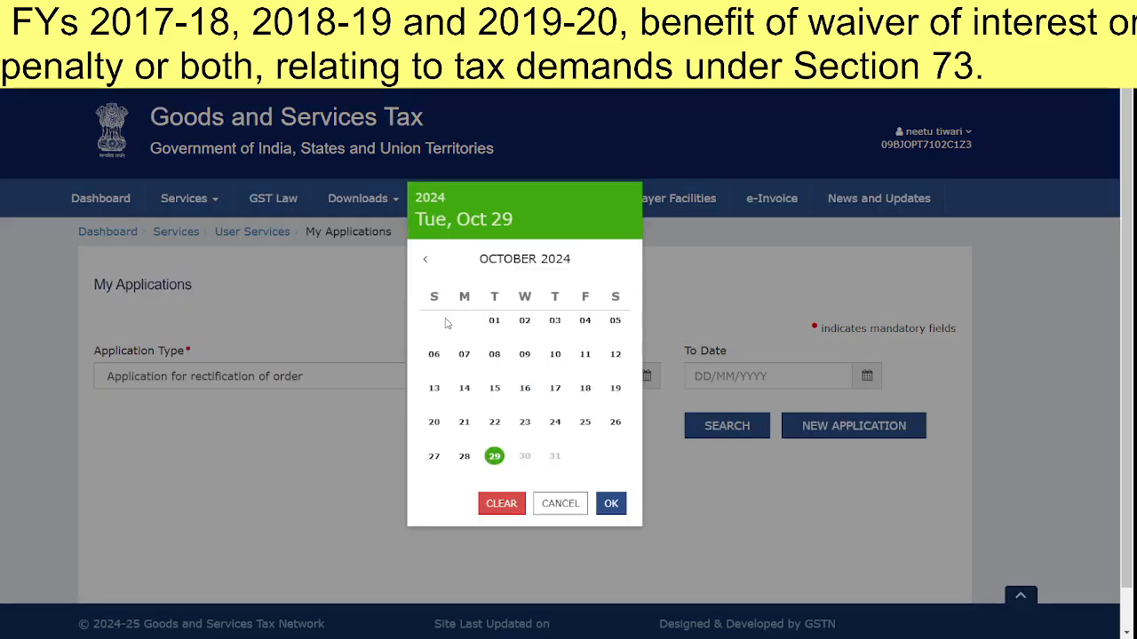
click(494, 321)
click(867, 382)
click(492, 385)
click(751, 431)
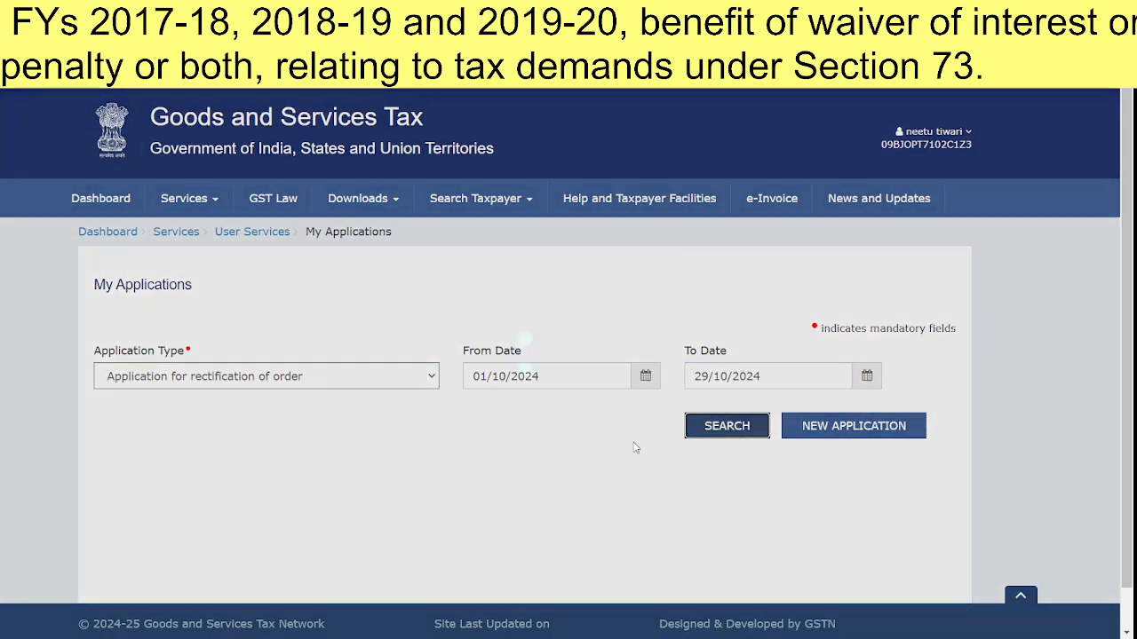
Open the case details of the rectification application filed on 22/10/2024 and view its Application for Rectification of order document
scroll(118, 427, down, 1)
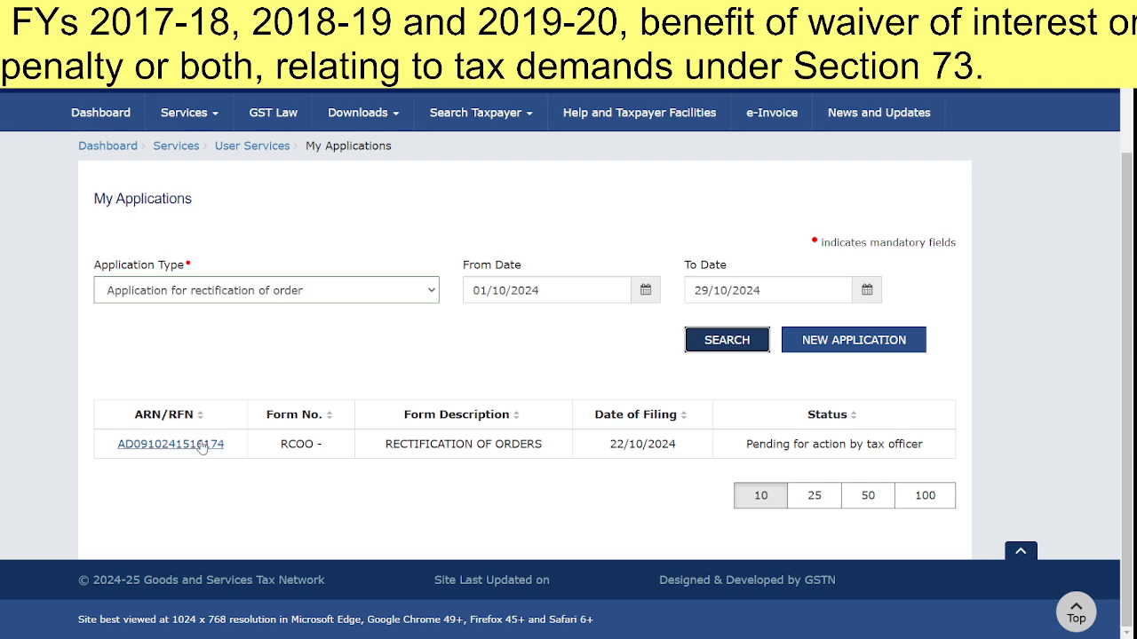
click(202, 445)
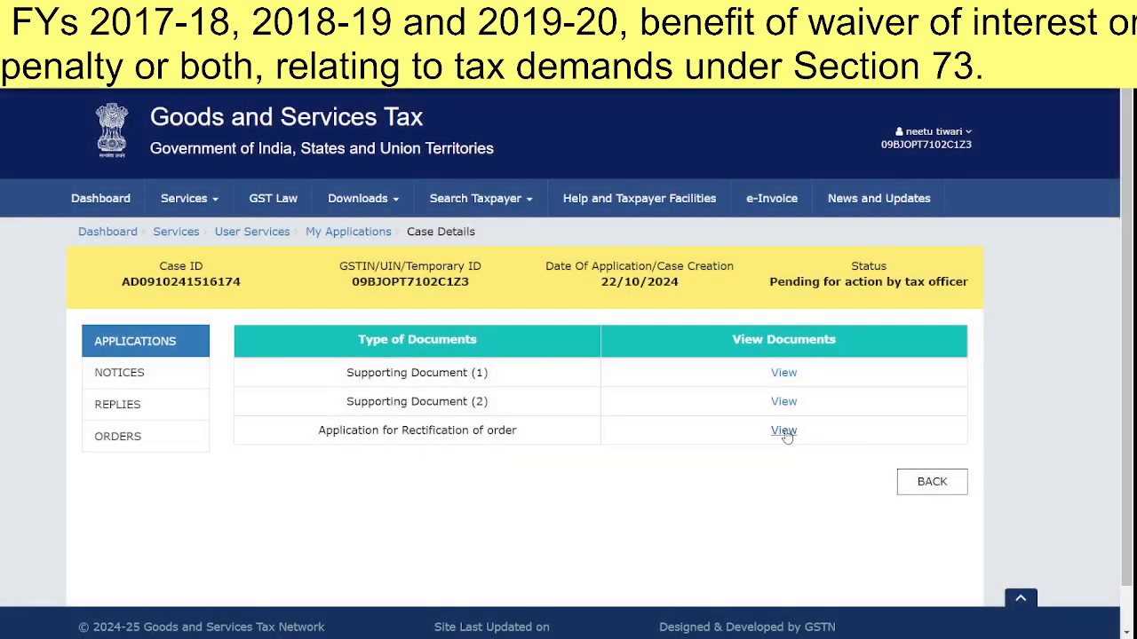
click(787, 434)
scroll(431, 259, down, 2)
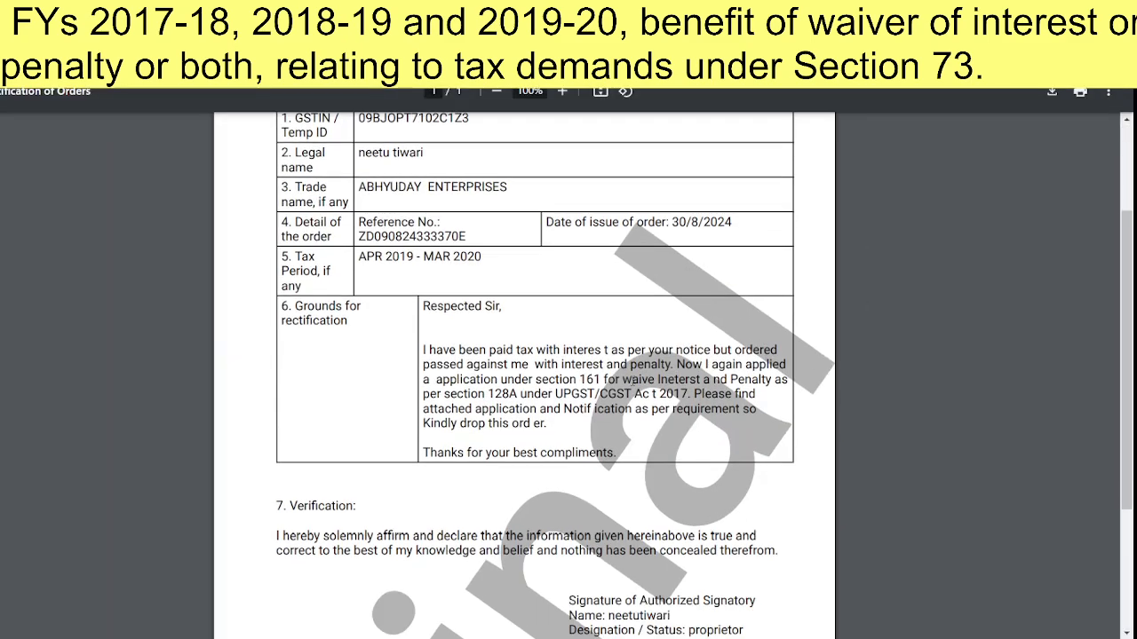
Review the grounds for rectification, highlighting the wording "application under section 161", "128A" and the attached application and notification
drag(426, 254, 508, 335)
scroll(510, 297, down, 2)
click(503, 209)
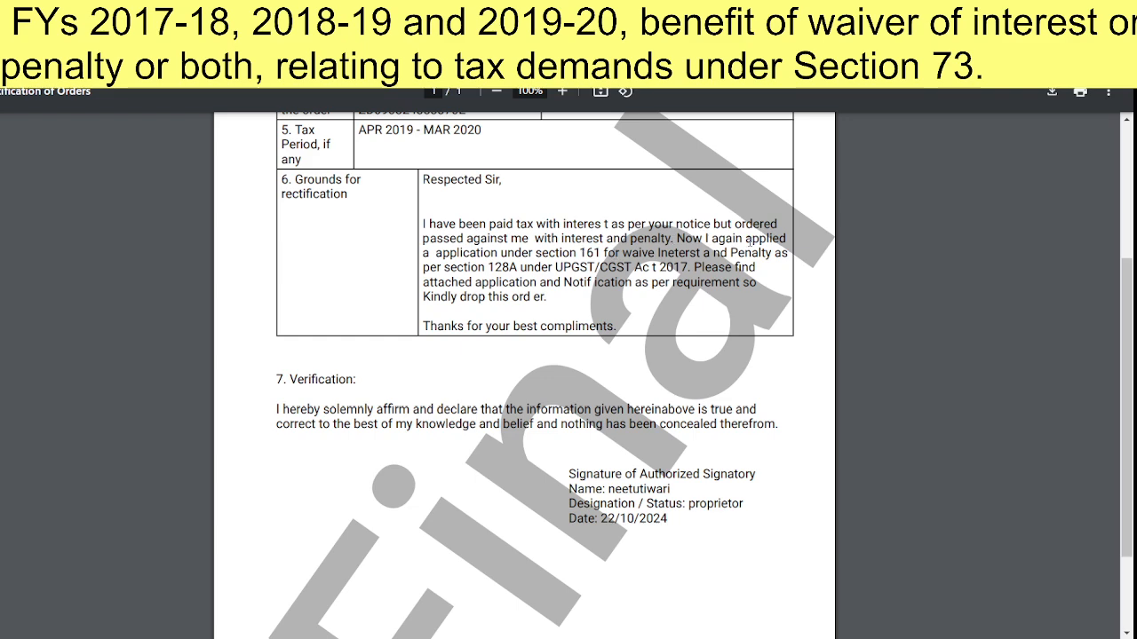
drag(436, 254, 602, 254)
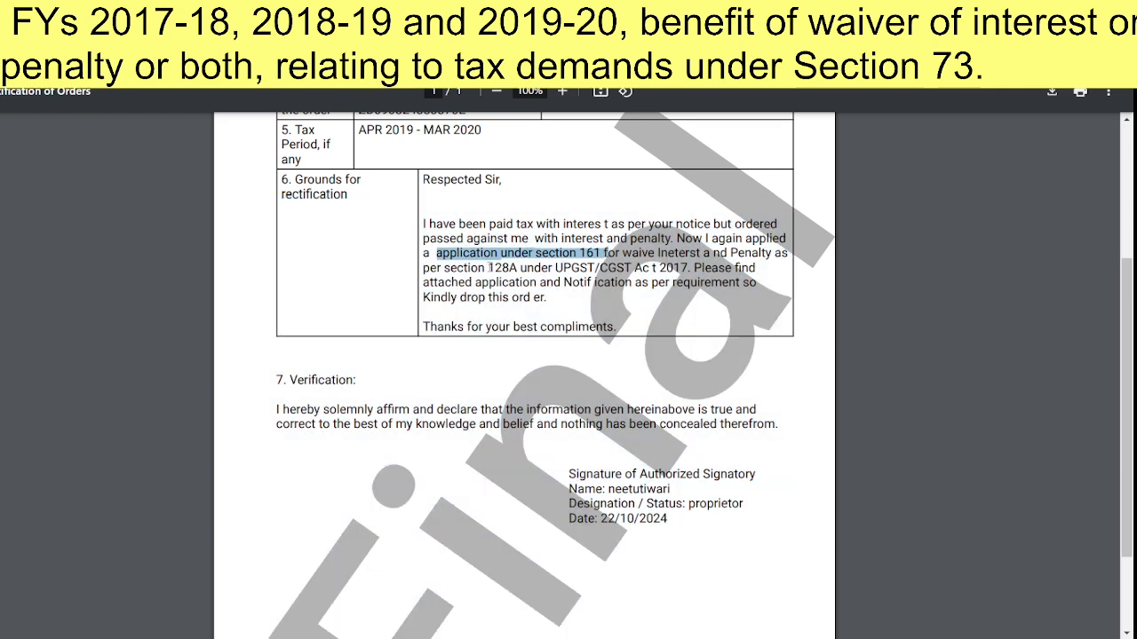
drag(488, 269, 518, 269)
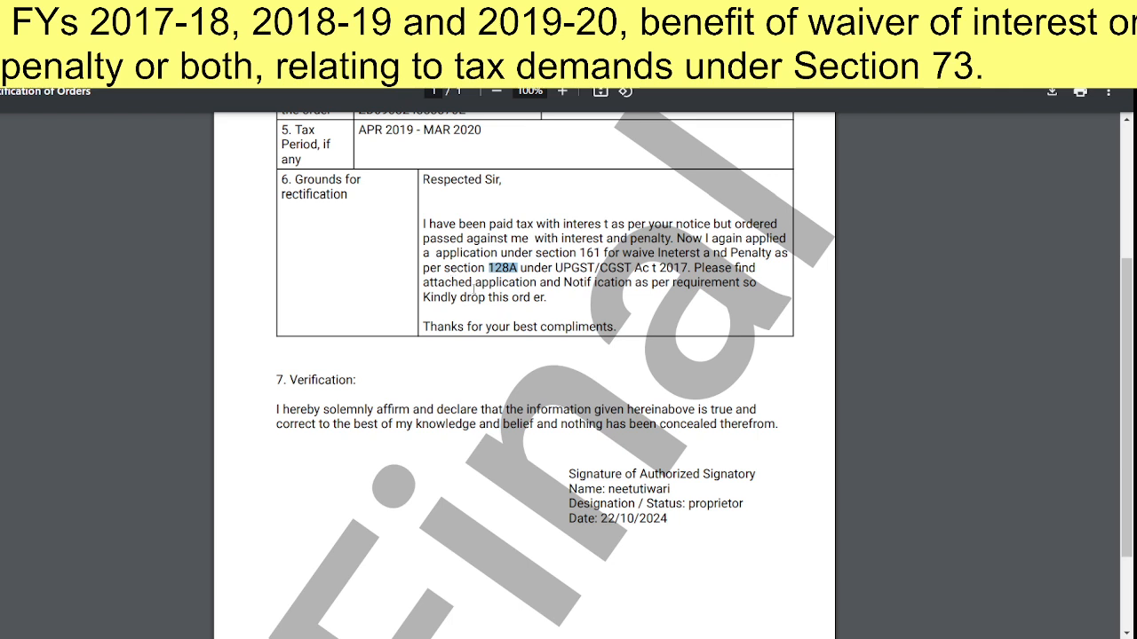
drag(482, 286, 681, 286)
click(650, 287)
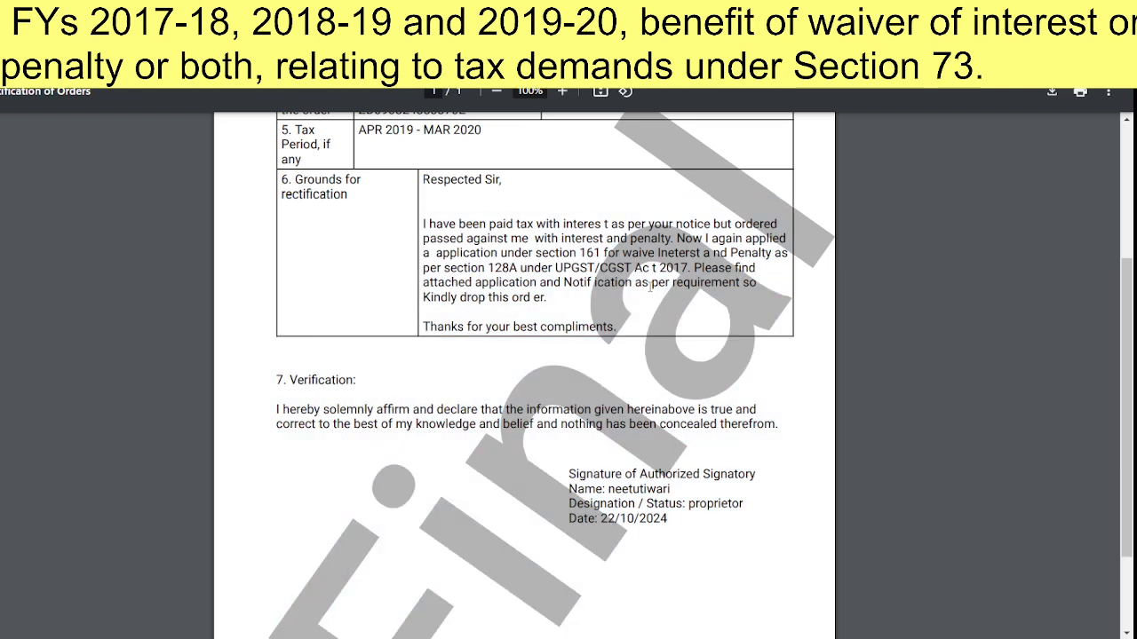